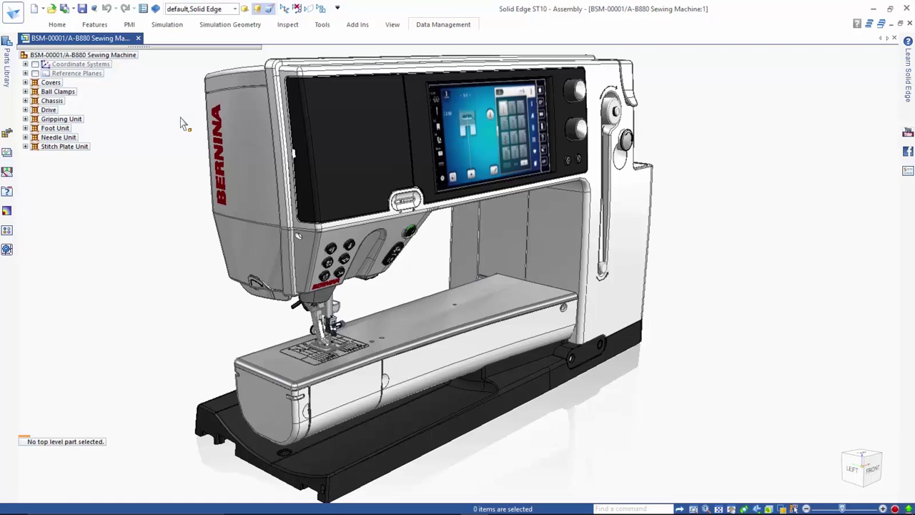
# Apply the 04-Drive Clamps display configuration to the sewing machine assembly.
pyautogui.click(269, 9)
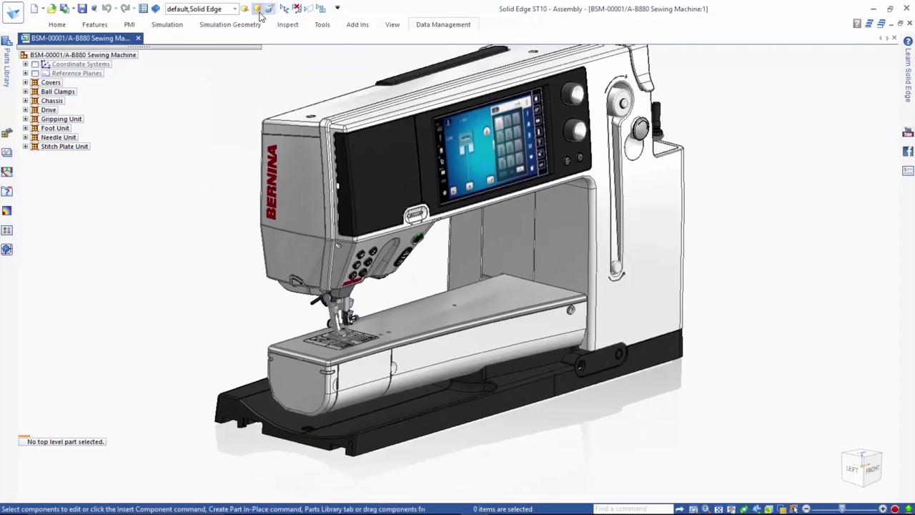
pyautogui.click(257, 9)
pyautogui.click(220, 62)
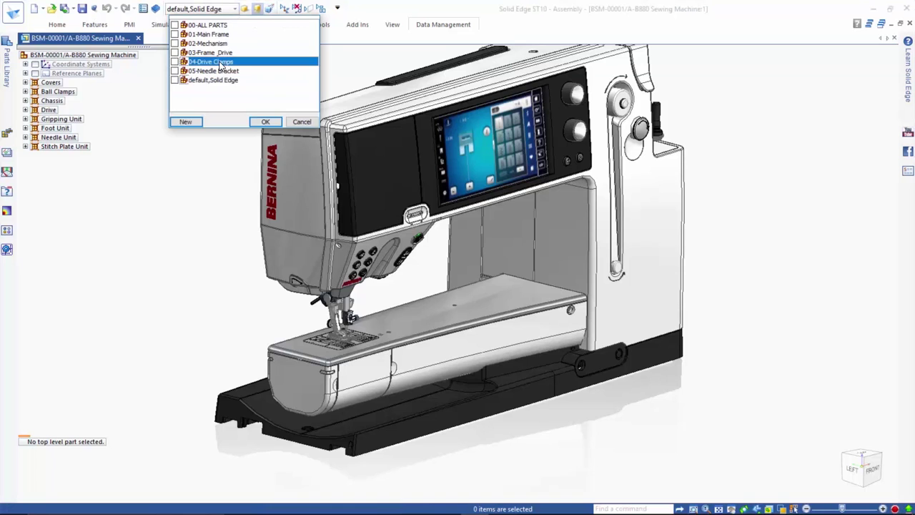
pyautogui.click(265, 121)
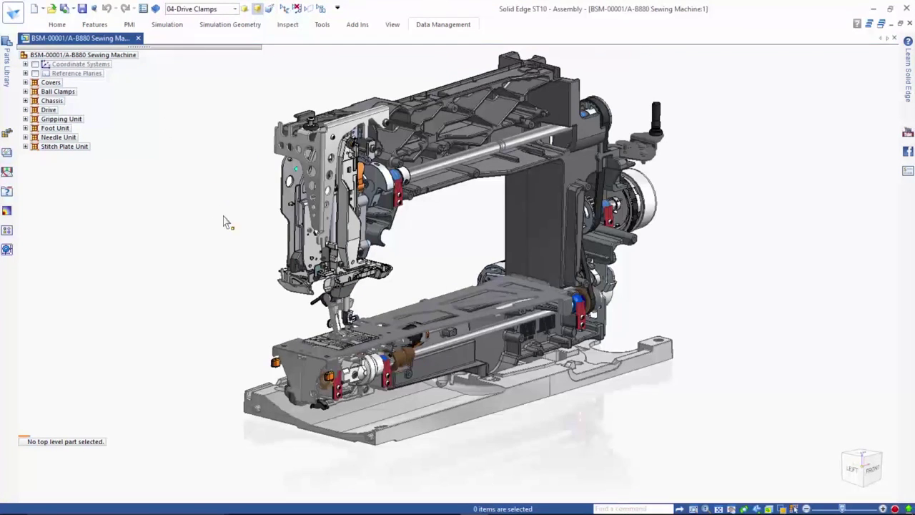
# Start Get Latest for the assembly, isolate the parts that have newer revisions, and limit them to released revisions.
pyautogui.click(433, 26)
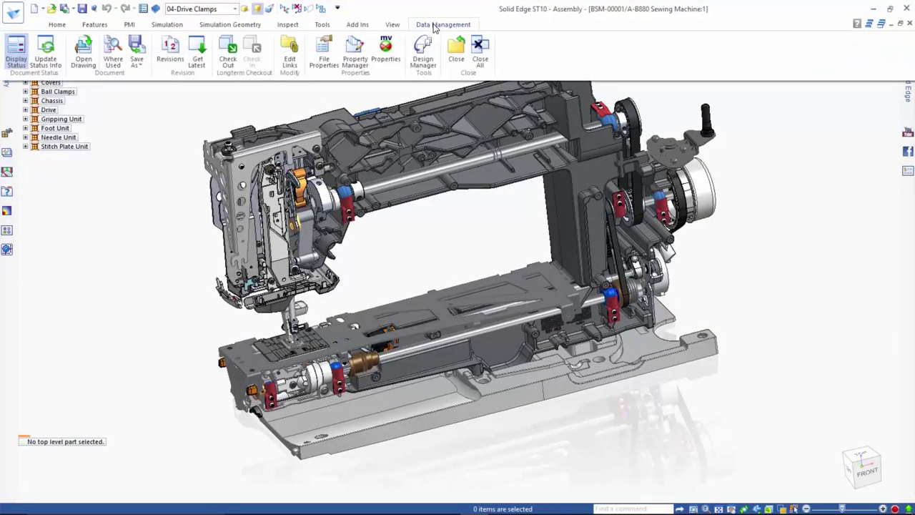
pyautogui.click(198, 63)
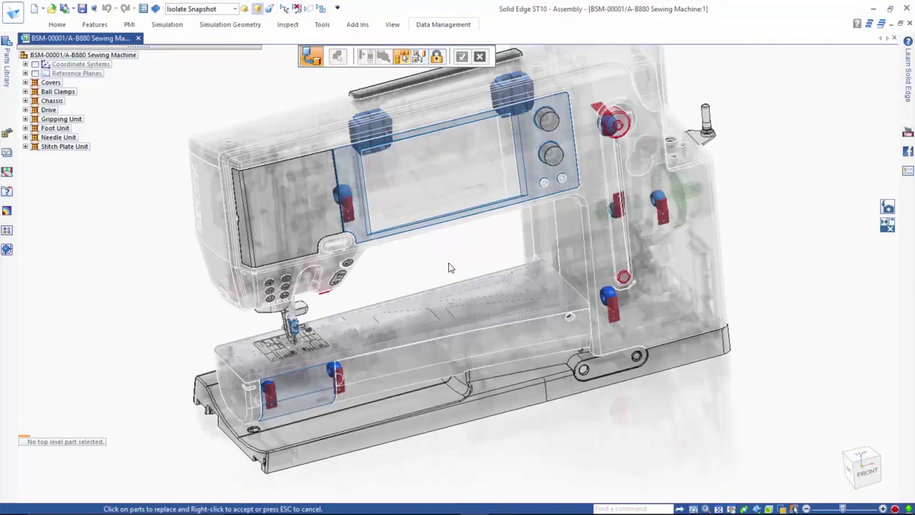
pyautogui.moveTo(449, 266); pyautogui.dragTo(446, 277, button='middle')
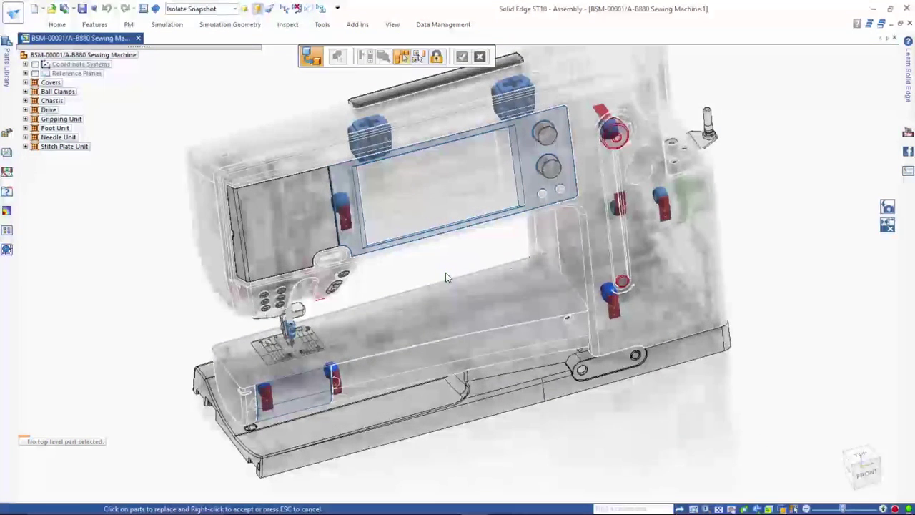
pyautogui.click(403, 59)
pyautogui.moveTo(458, 311); pyautogui.dragTo(464, 281, button='middle')
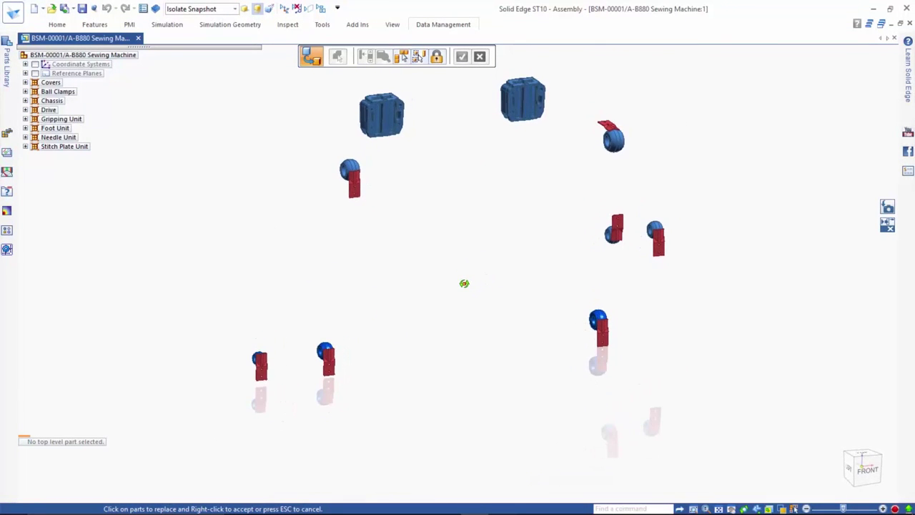
pyautogui.click(438, 57)
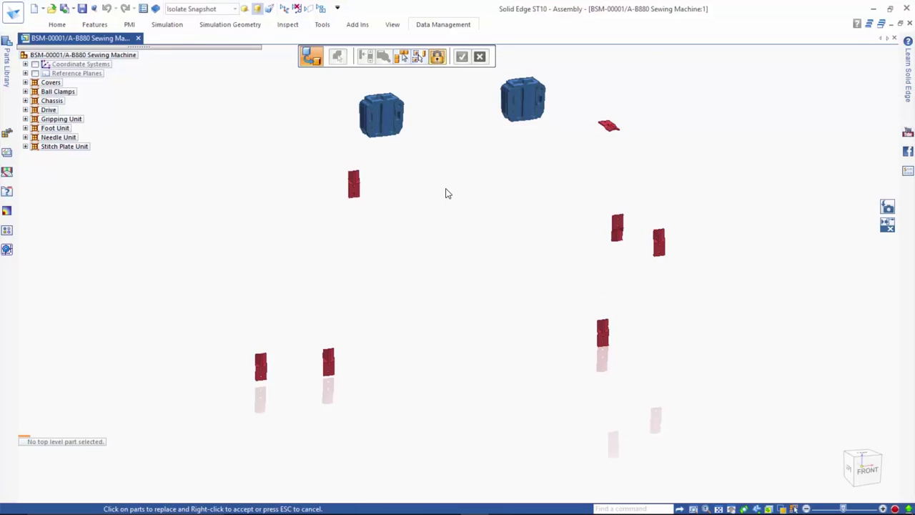
# Replace all the red BSM-50005 Clamping clow parts with their latest released revision, leaving the two blue guidance blocks out.
pyautogui.click(864, 469)
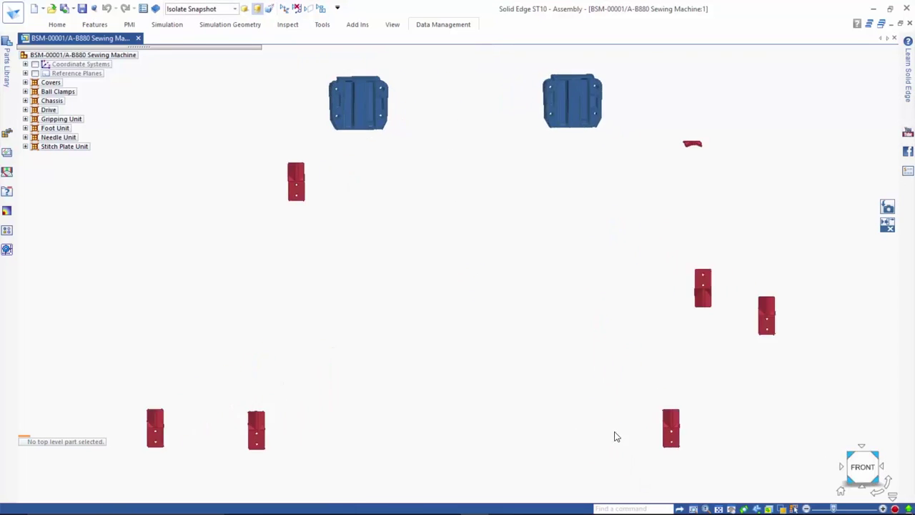
pyautogui.scroll(-3, 441, 368)
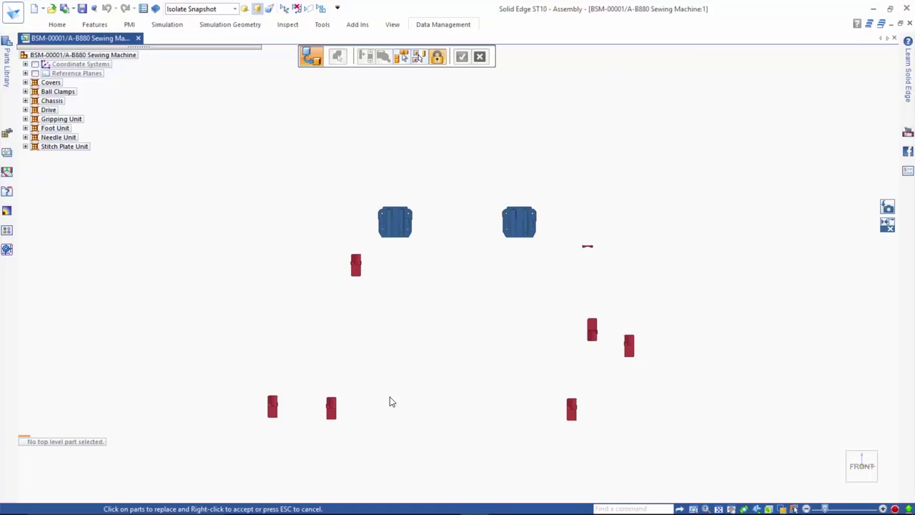
pyautogui.moveTo(238, 449); pyautogui.dragTo(682, 238)
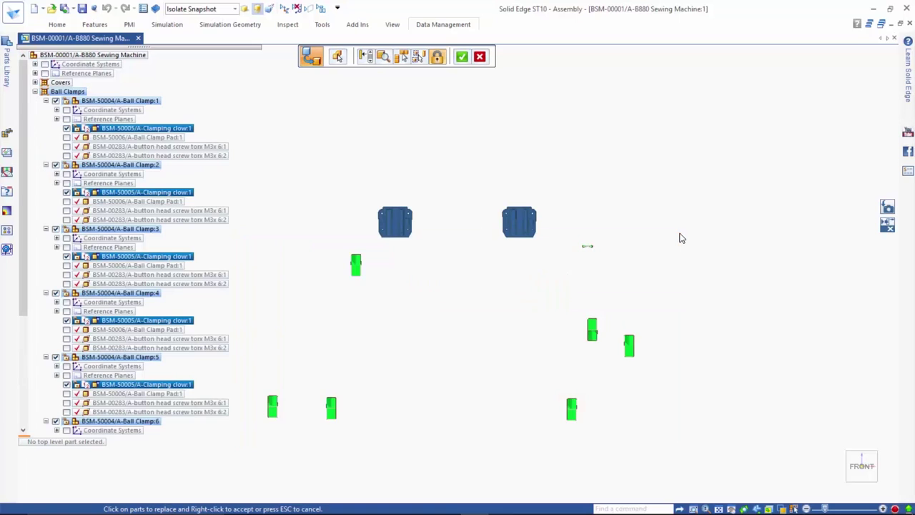
pyautogui.moveTo(523, 301); pyautogui.dragTo(520, 335, button='middle')
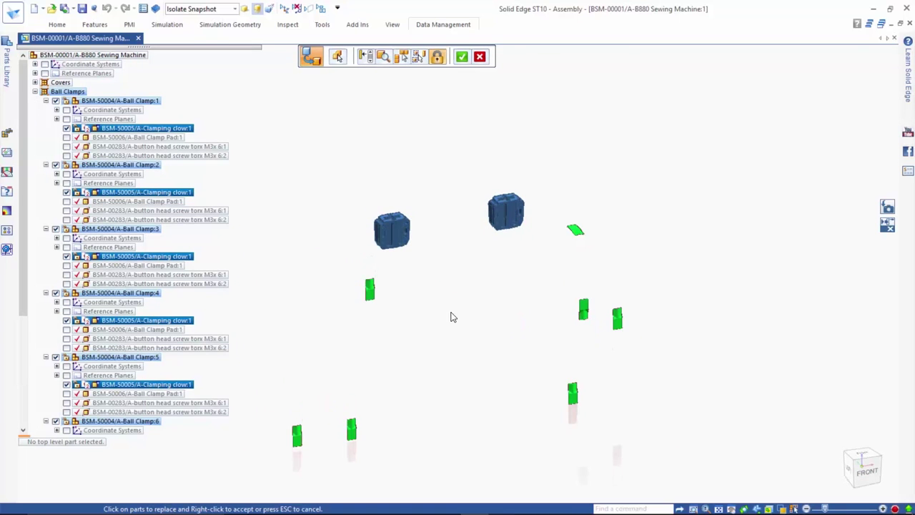
pyautogui.rightClick(381, 312)
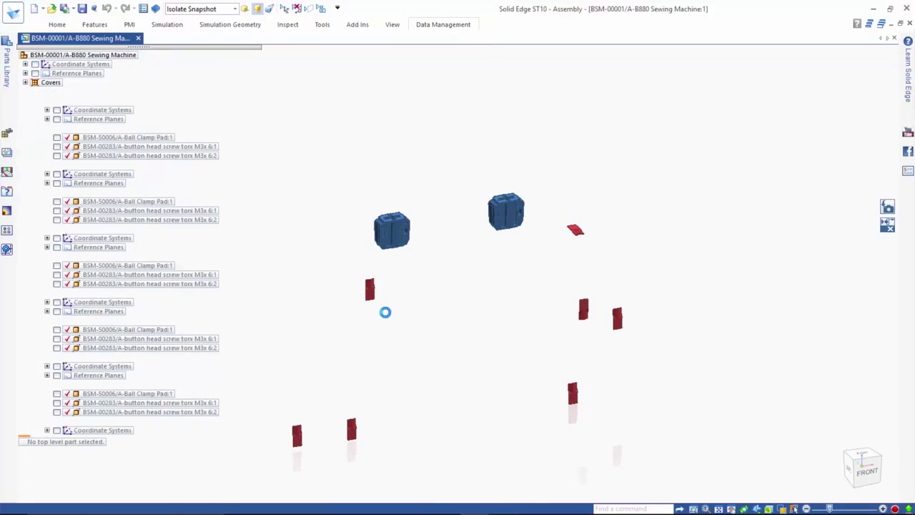
# Inspect the Clamping clow of Ball Clamp:1 on the upper drive shaft and check its revision in the assembly structure.
pyautogui.scroll(6, 381, 314)
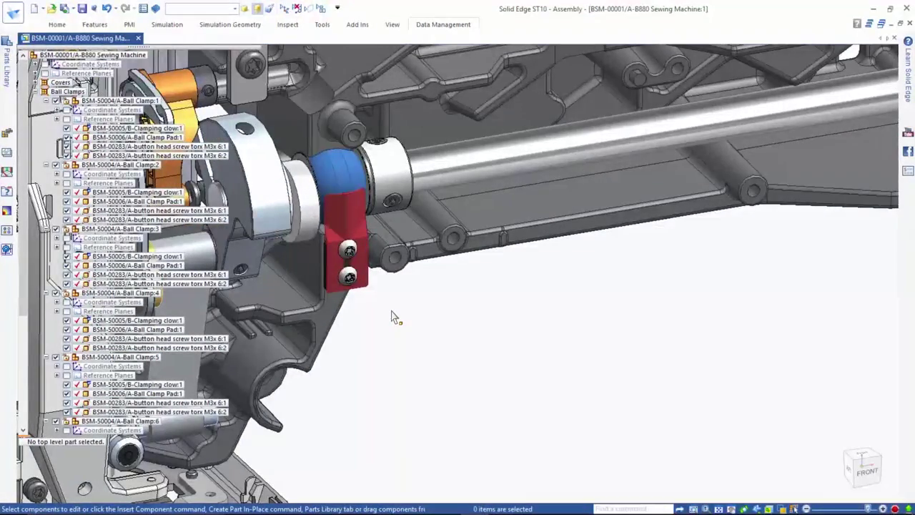
pyautogui.keyDown('shift'); pyautogui.moveTo(394, 317); pyautogui.dragTo(528, 312, button='middle'); pyautogui.keyUp('shift')
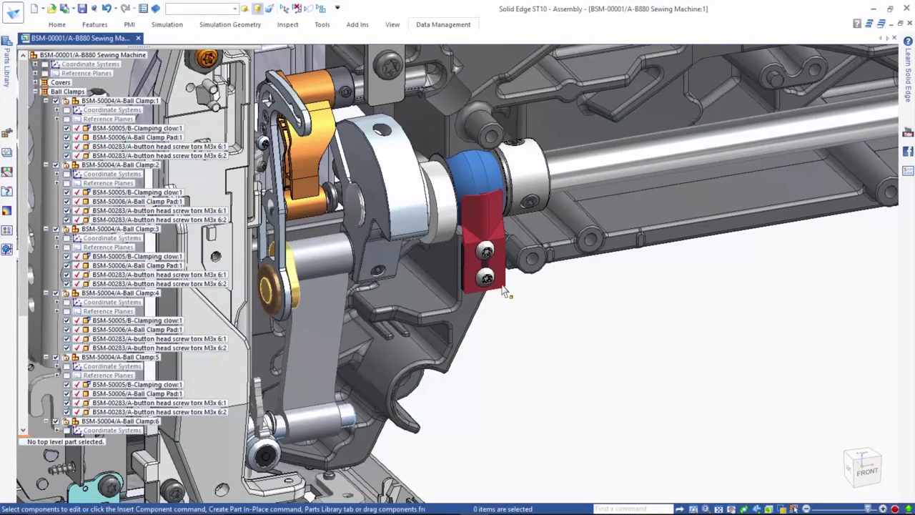
pyautogui.click(503, 292)
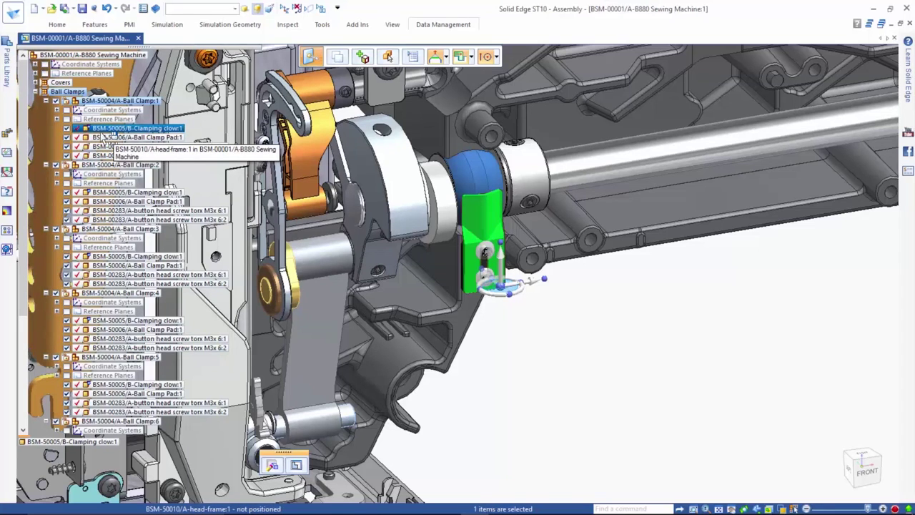
pyautogui.click(564, 342)
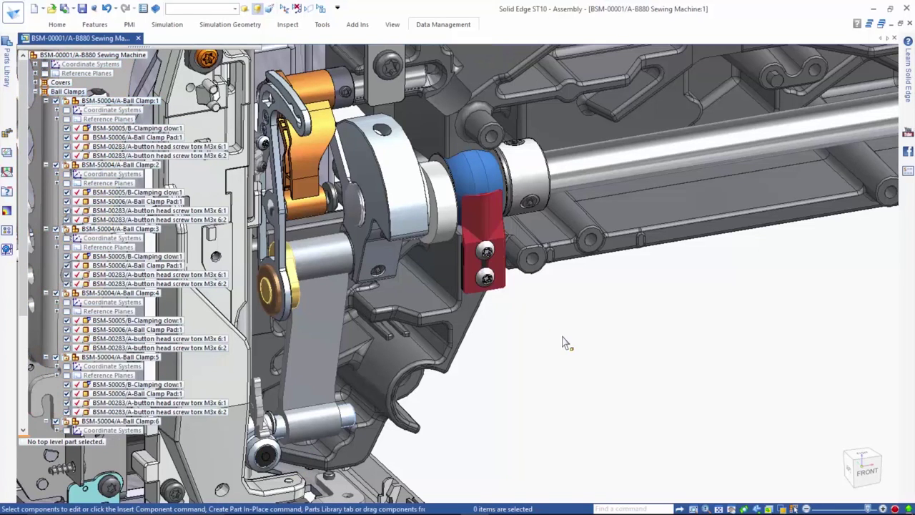
# Create revision B of the BSM-50004 Ball Clamp assembly and its drawing in C:\Bernina B880\Work in Progress\Working.
pyautogui.rightClick(505, 293)
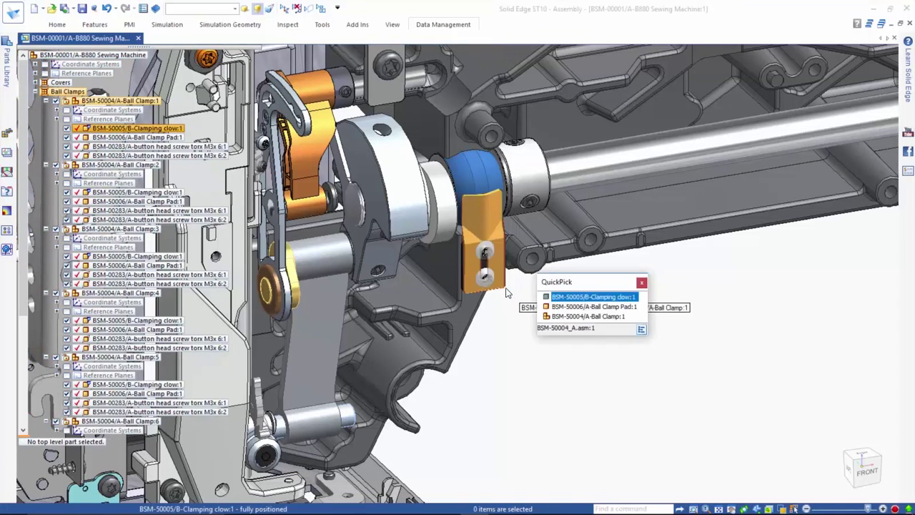
pyautogui.click(563, 318)
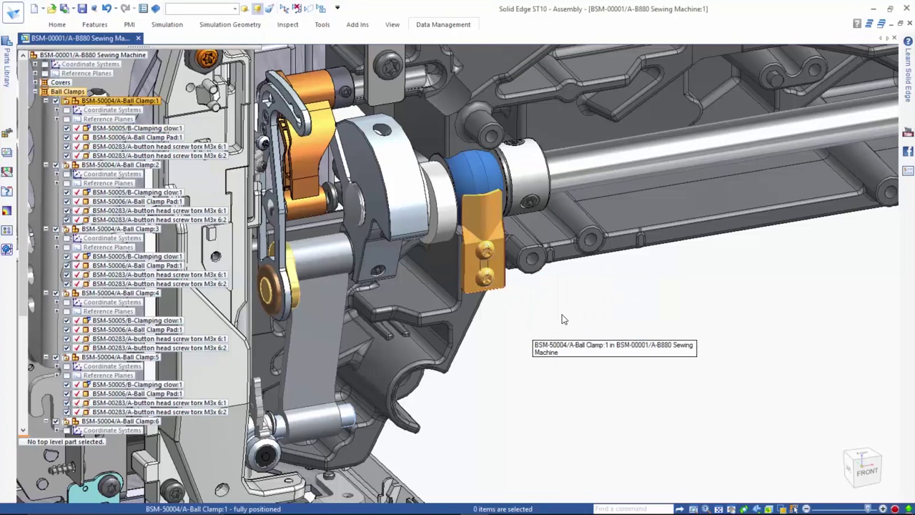
pyautogui.click(439, 25)
pyautogui.click(170, 55)
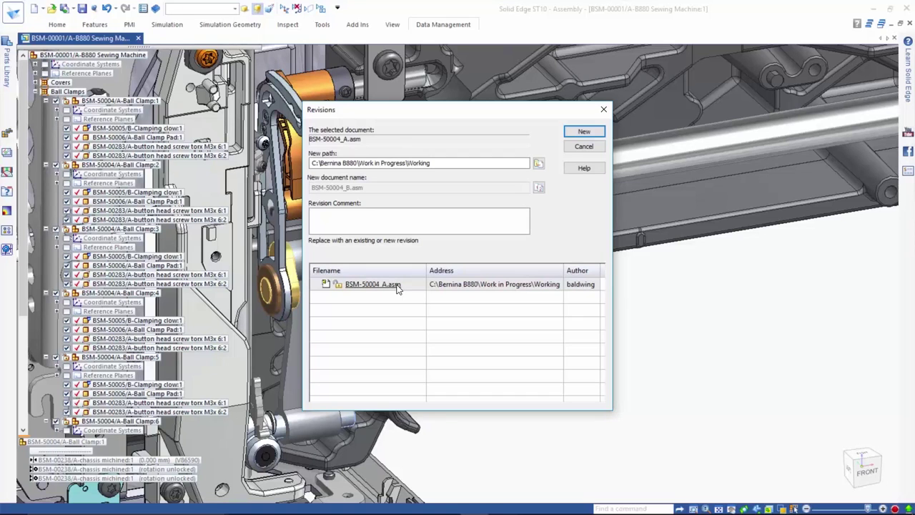
pyautogui.click(583, 133)
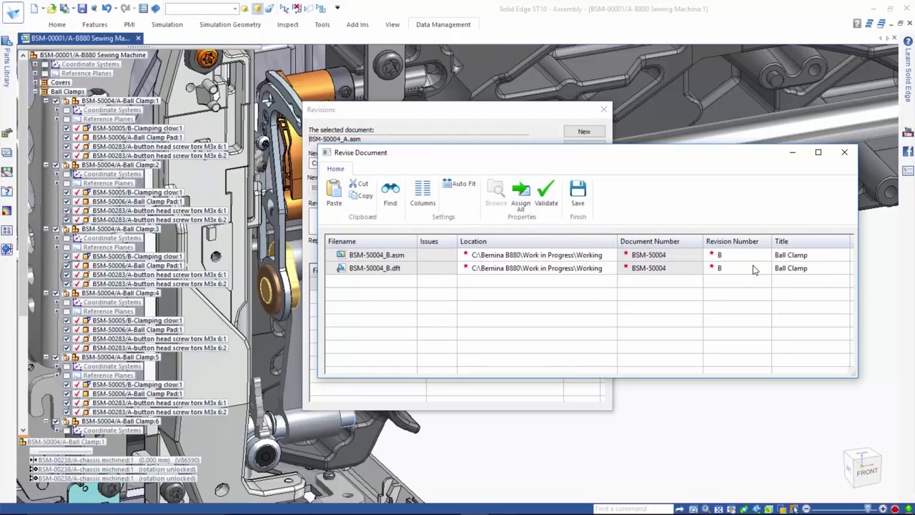
pyautogui.click(575, 203)
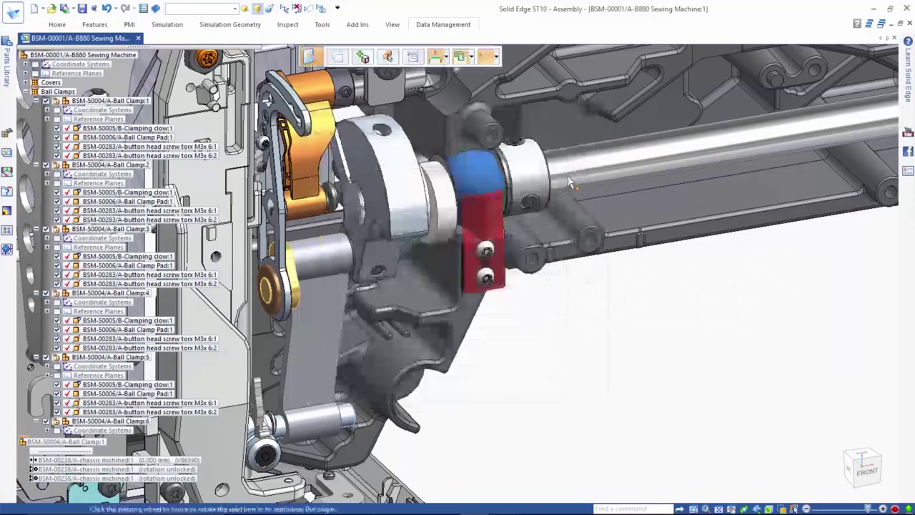
pyautogui.click(613, 351)
# Open the revision list of the blue BSM-00262/A-guidance:1 part in Guidence Assembly:1 on top of the machine.
pyautogui.middleClick(613, 351)
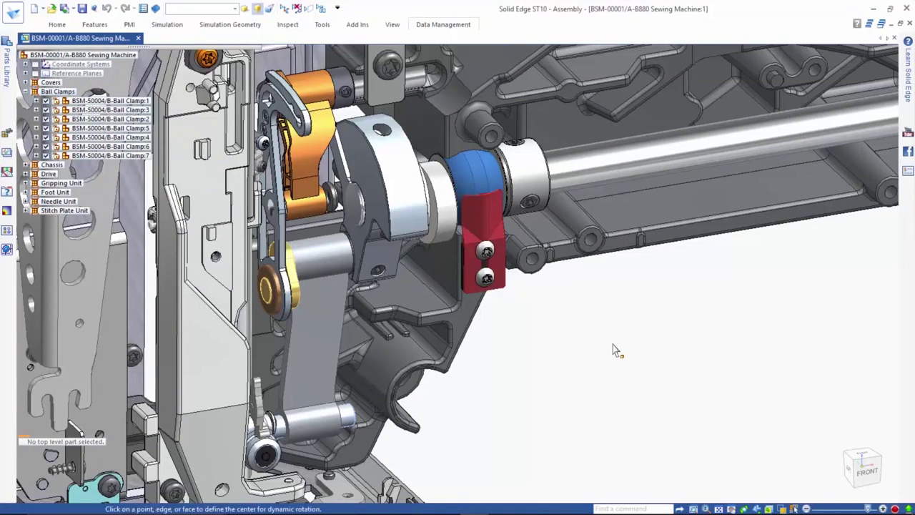
pyautogui.middleClick(613, 352)
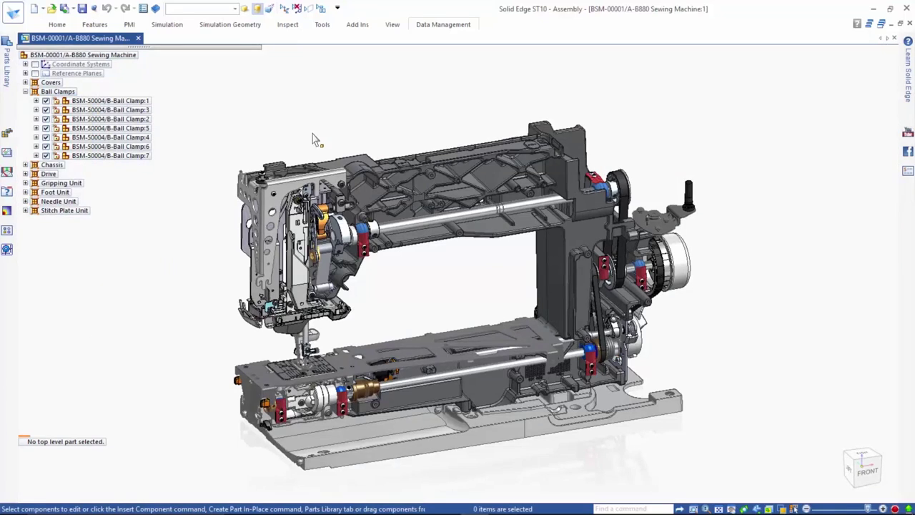
pyautogui.moveTo(313, 139); pyautogui.dragTo(327, 176, button='middle')
pyautogui.scroll(3, 351, 184)
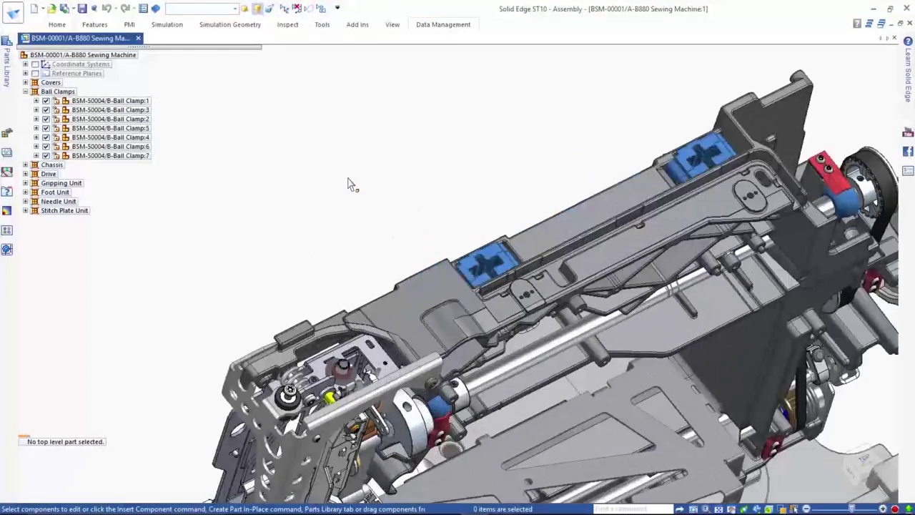
pyautogui.click(491, 249)
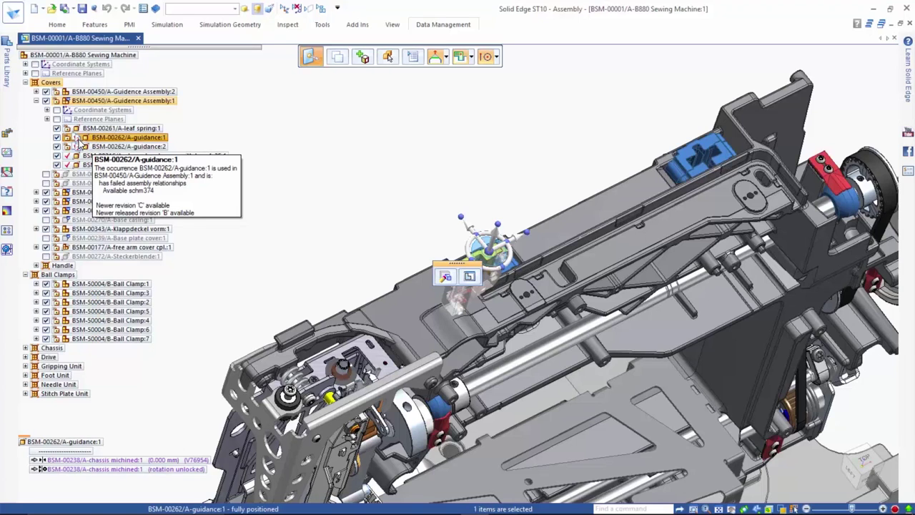
pyautogui.click(109, 139)
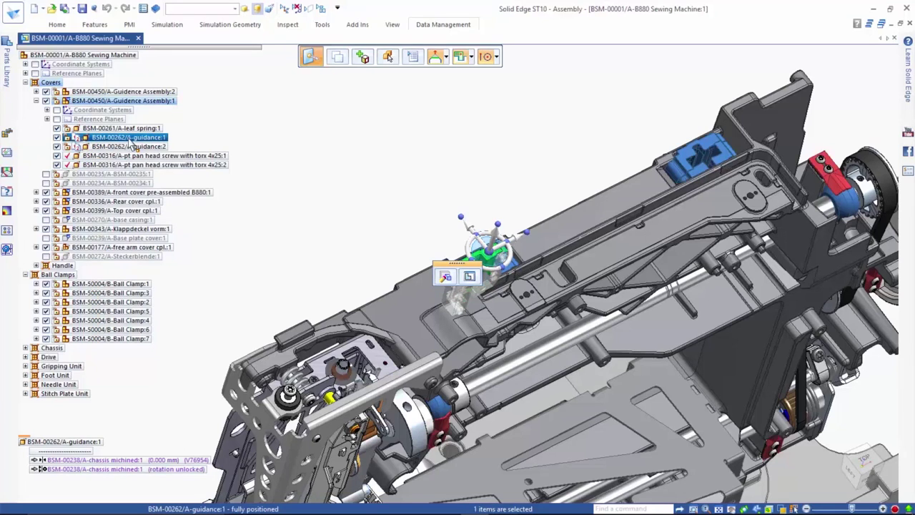
pyautogui.click(430, 26)
pyautogui.click(172, 51)
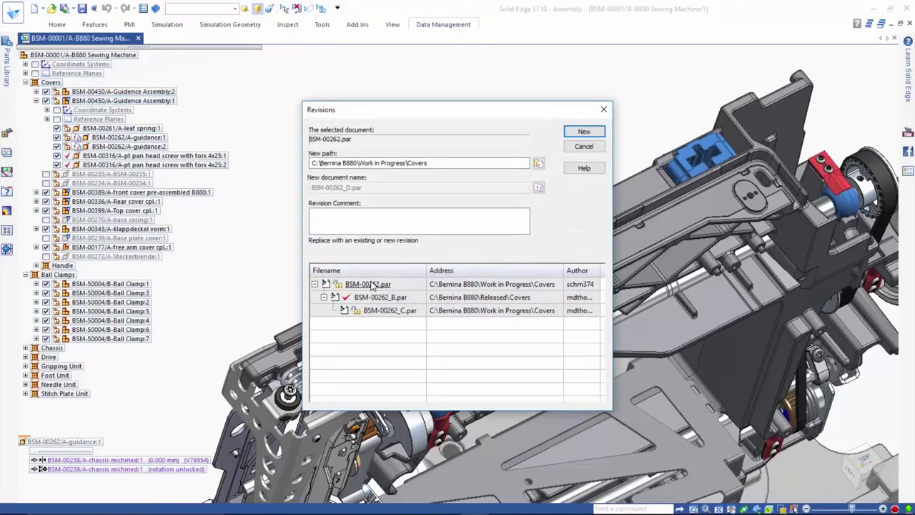
# Preview the original BSM-00262.par and its revisions BSM-00262_B.par and BSM-00262_C.par.
pyautogui.rightClick(372, 286)
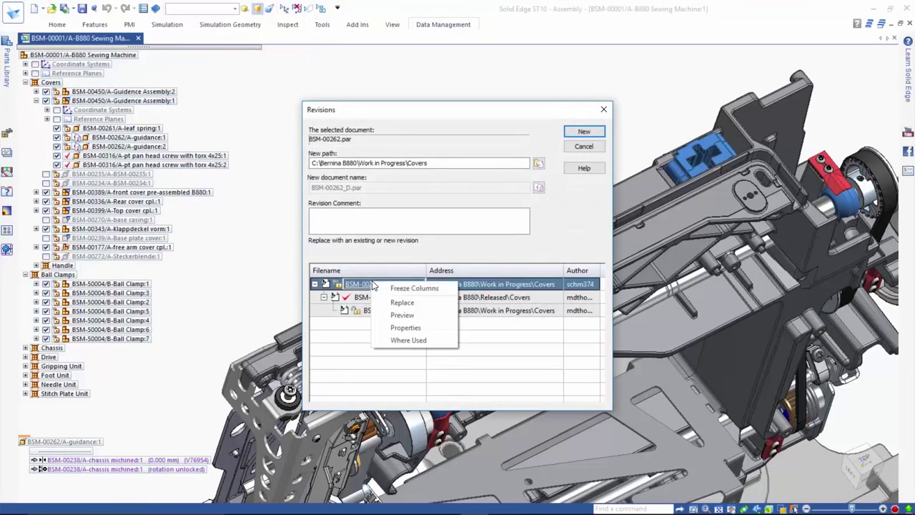
pyautogui.click(402, 315)
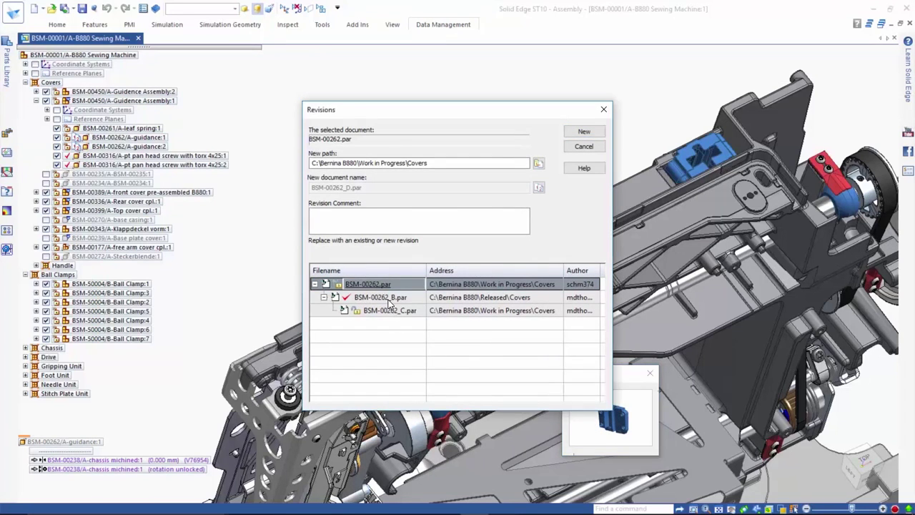
pyautogui.click(389, 299)
pyautogui.click(390, 313)
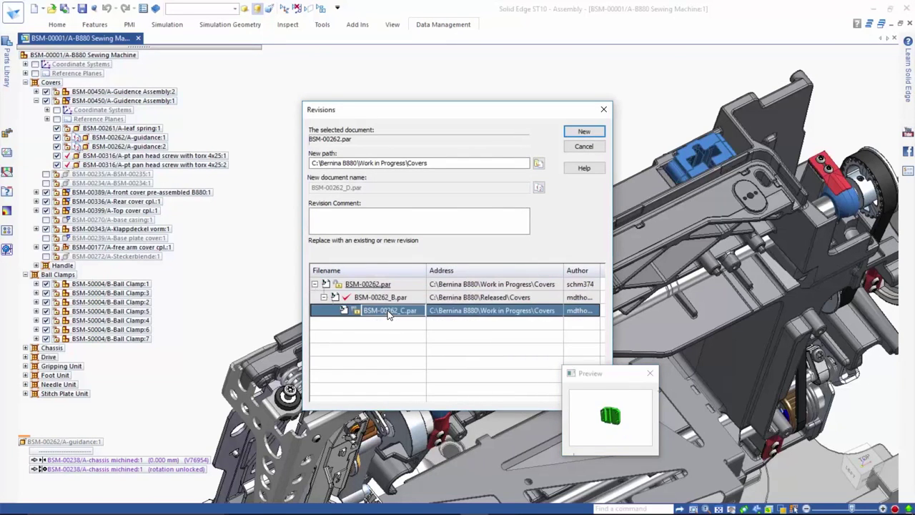
pyautogui.click(388, 298)
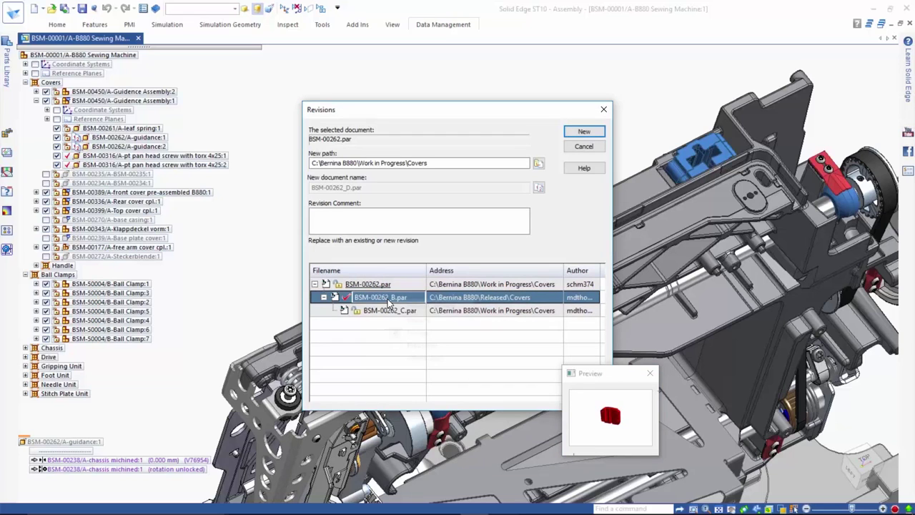
# Replace all occurrences of the guidance part in the entire assembly with the released revision BSM-00262_B.par.
pyautogui.rightClick(389, 299)
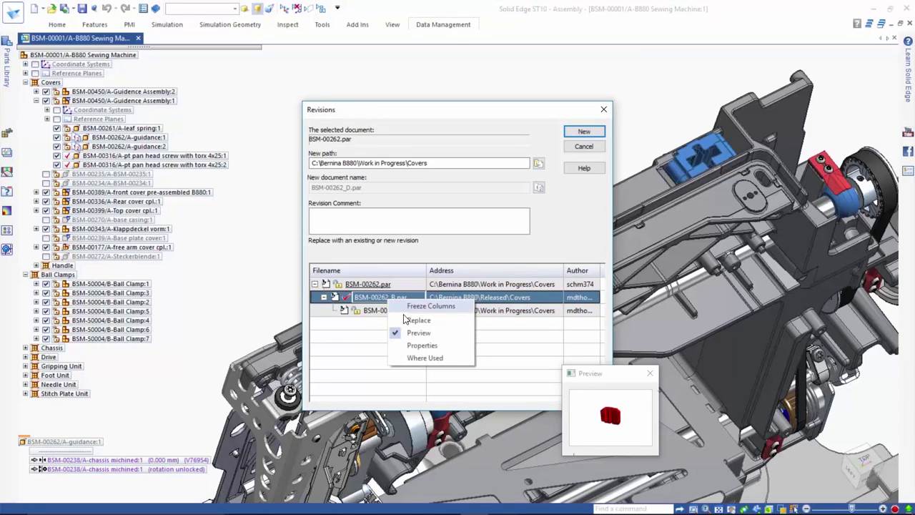
pyautogui.click(408, 320)
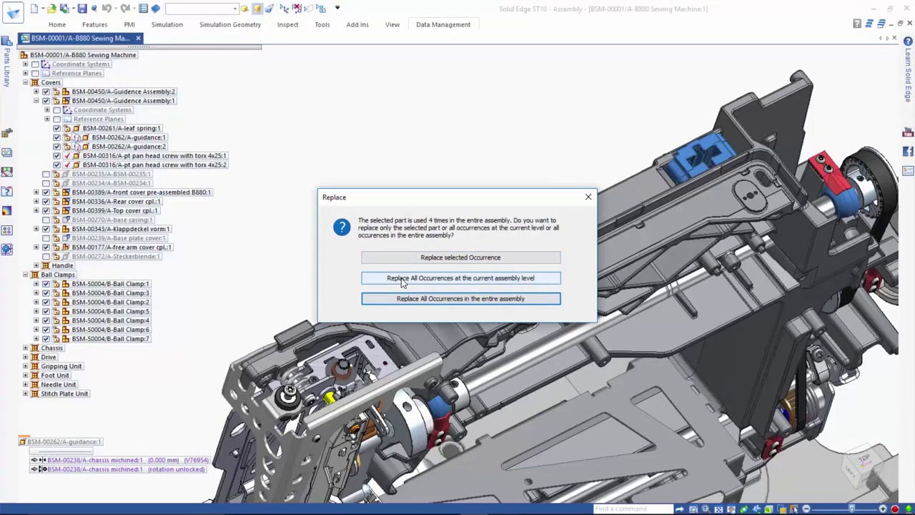
pyautogui.click(394, 300)
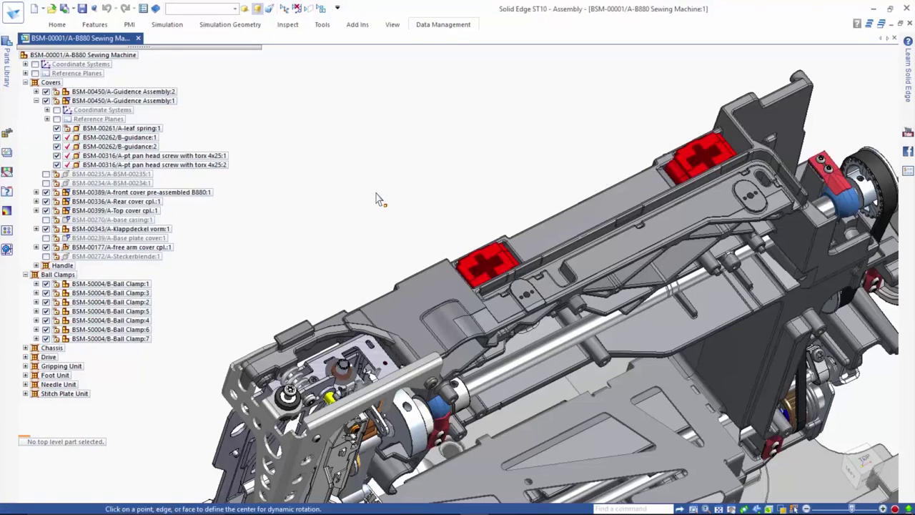
# Replace the BSM-50010/A-head-frame:1 part with a copy of the part and its drawing, assigning the new document number BSM-50103, revision A.
pyautogui.hotkey('ctrl', 'f')
pyautogui.moveTo(376, 198); pyautogui.dragTo(301, 186, button='middle')
pyautogui.scroll(2, 274, 236)
pyautogui.scroll(2, 274, 236)
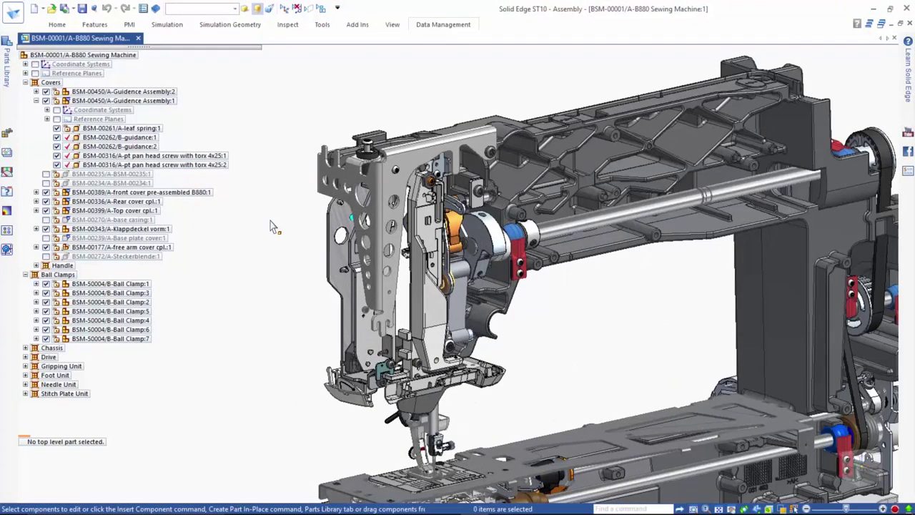
pyautogui.click(347, 198)
pyautogui.rightClick(322, 194)
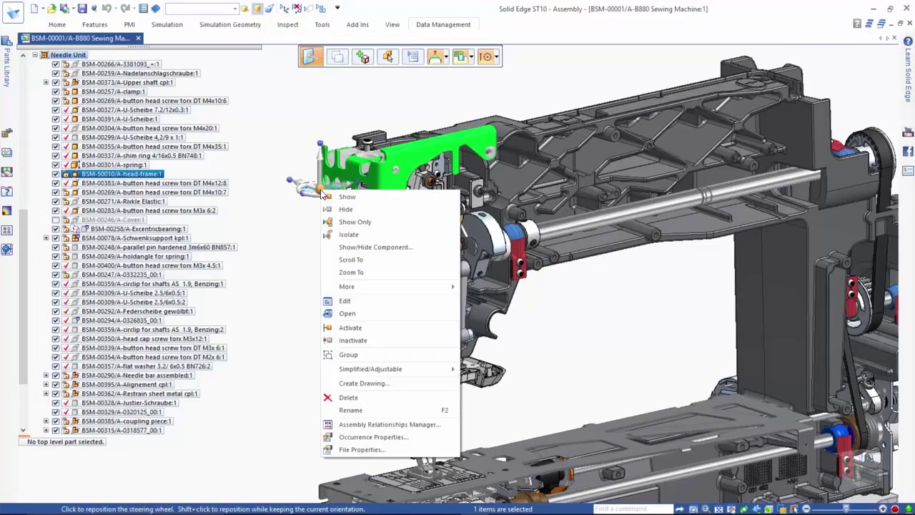
pyautogui.moveTo(365, 287)
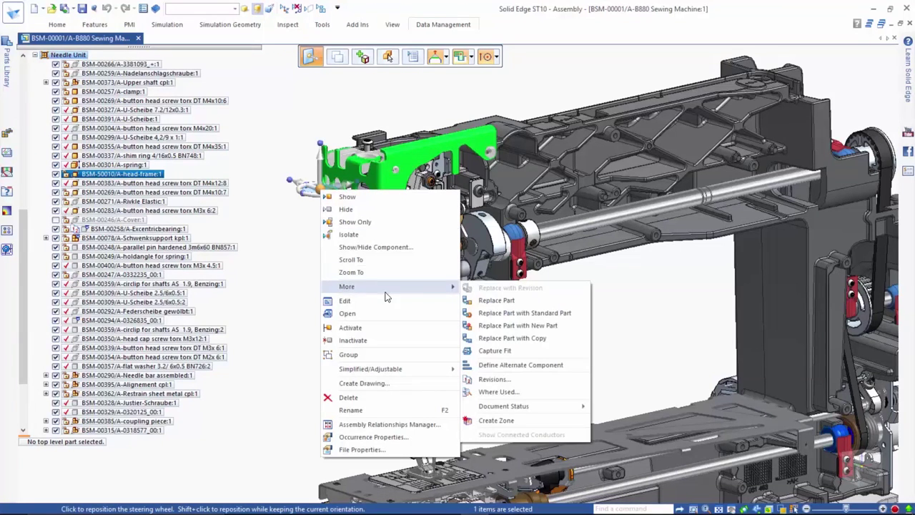
pyautogui.click(555, 338)
pyautogui.rightClick(556, 340)
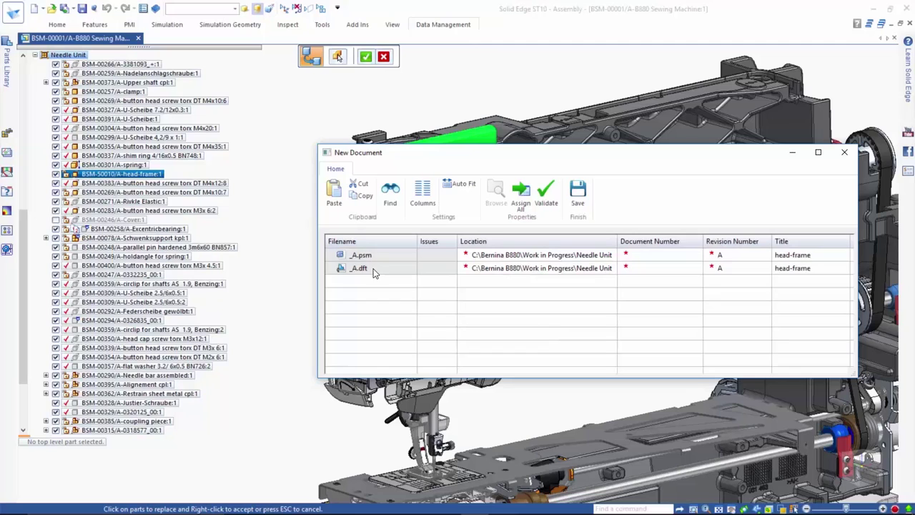
pyautogui.click(523, 206)
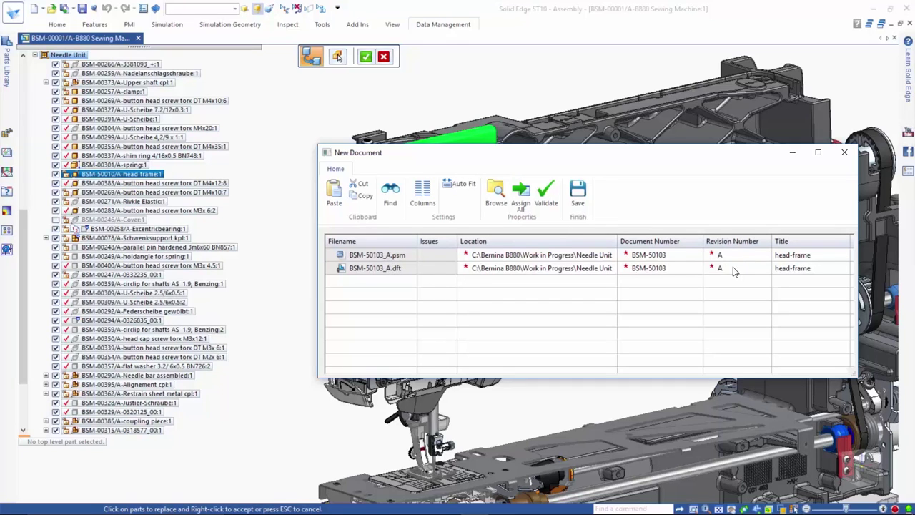
pyautogui.click(580, 205)
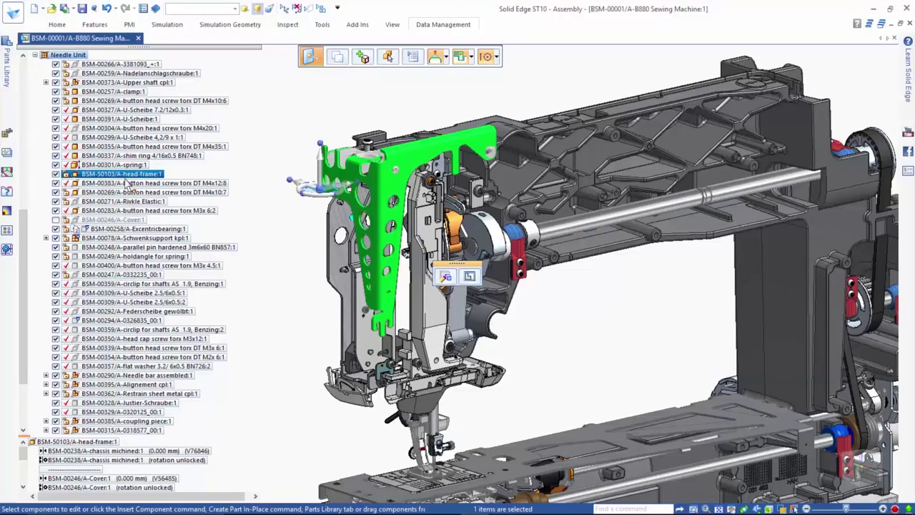
# Open the new BSM-50103 head-frame part and delete Holes 15 to 18, the row of four holes along the long leg.
pyautogui.rightClick(282, 225)
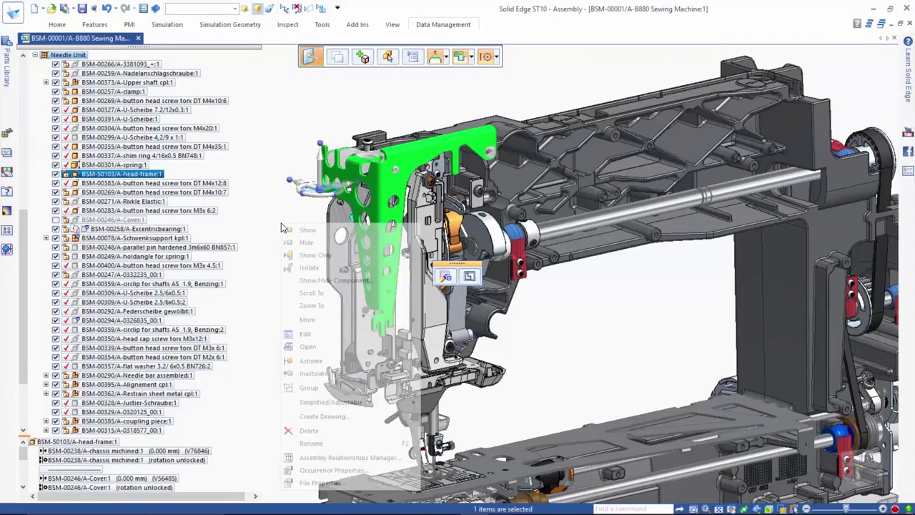
pyautogui.click(307, 347)
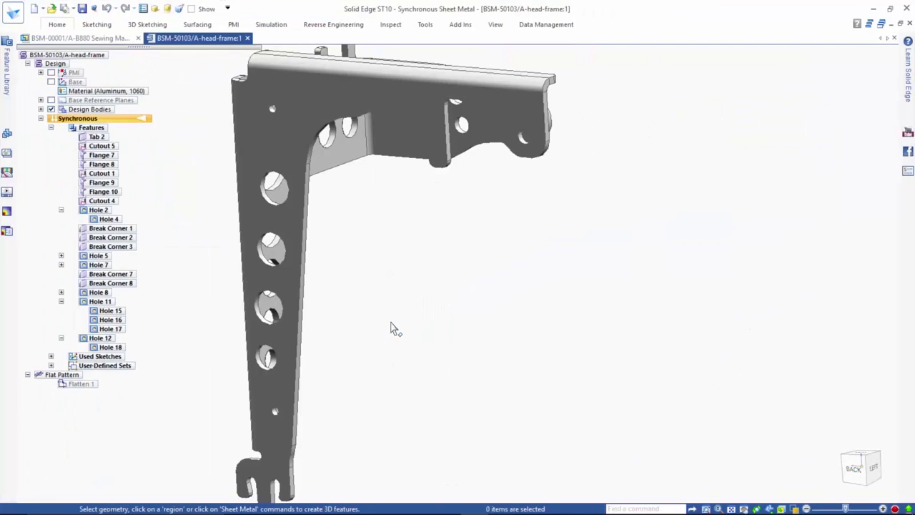
pyautogui.hotkey('ctrl', 'shift', 'f')
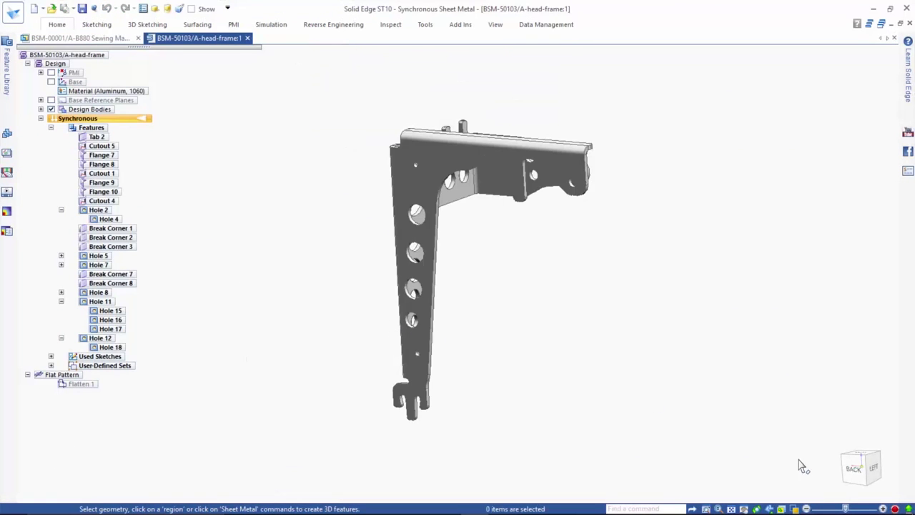
pyautogui.click(853, 471)
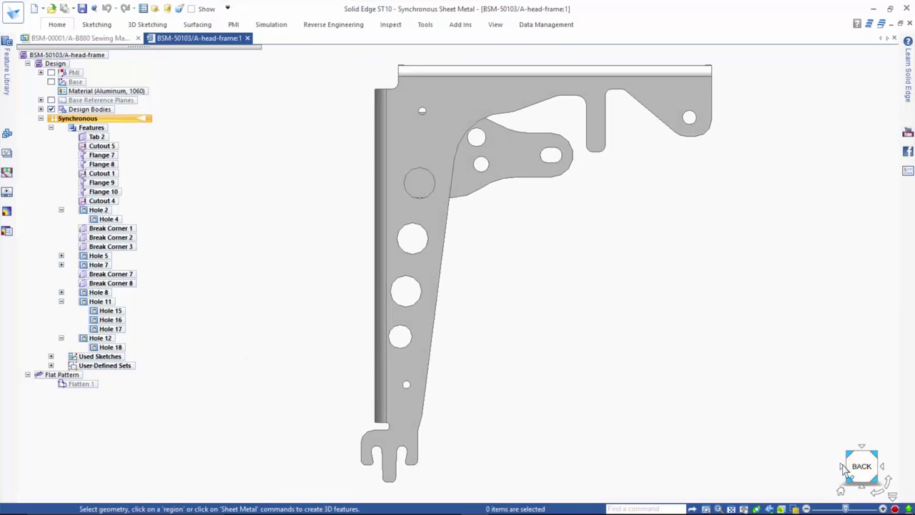
pyautogui.moveTo(485, 364); pyautogui.dragTo(383, 154)
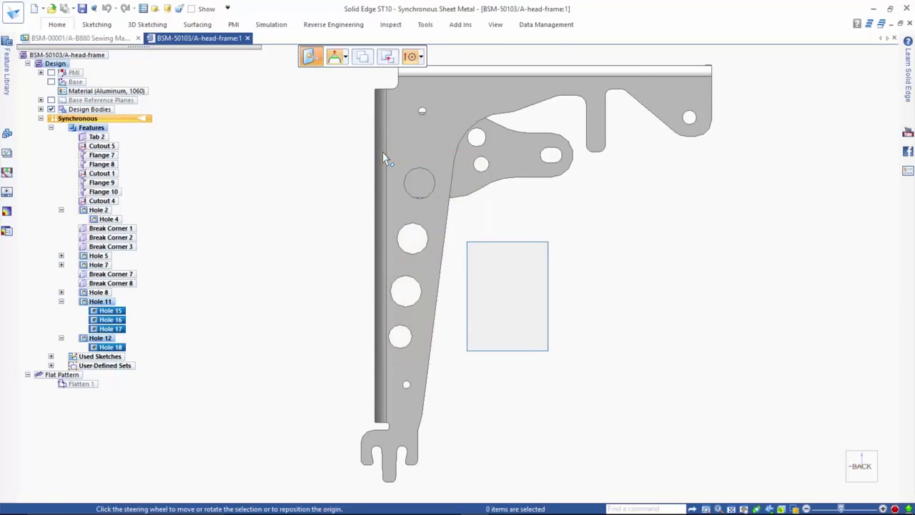
pyautogui.click(758, 381)
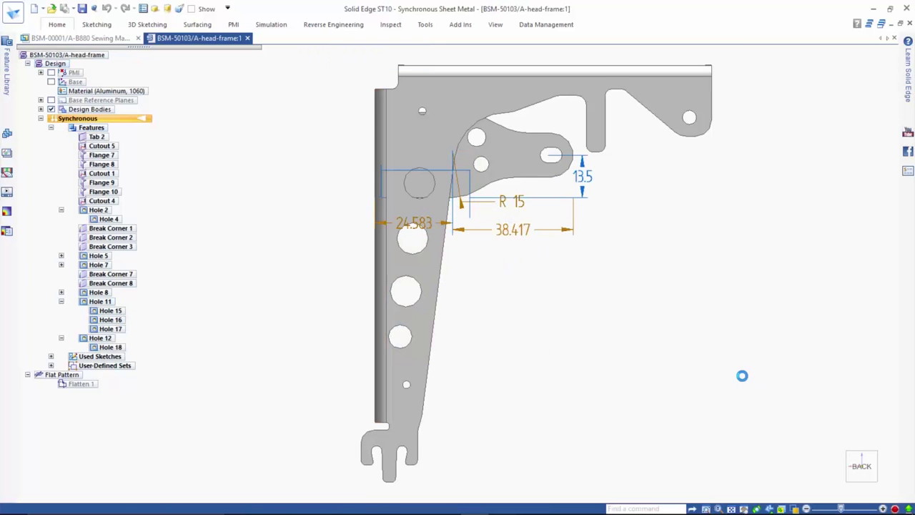
# Apply a parallel face relationship to the slanted edge face of the long leg on Flange 9 so it runs parallel to the bend.
pyautogui.moveTo(596, 321); pyautogui.dragTo(536, 365, button='middle')
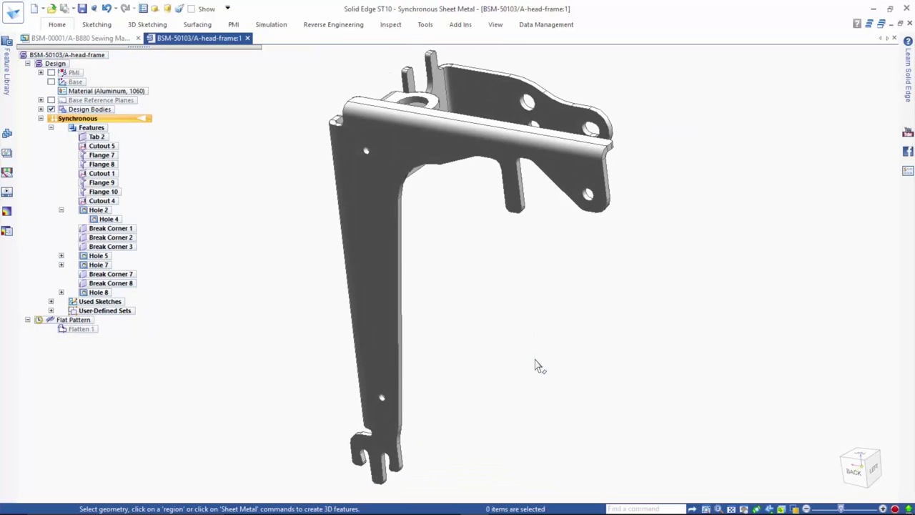
pyautogui.click(391, 327)
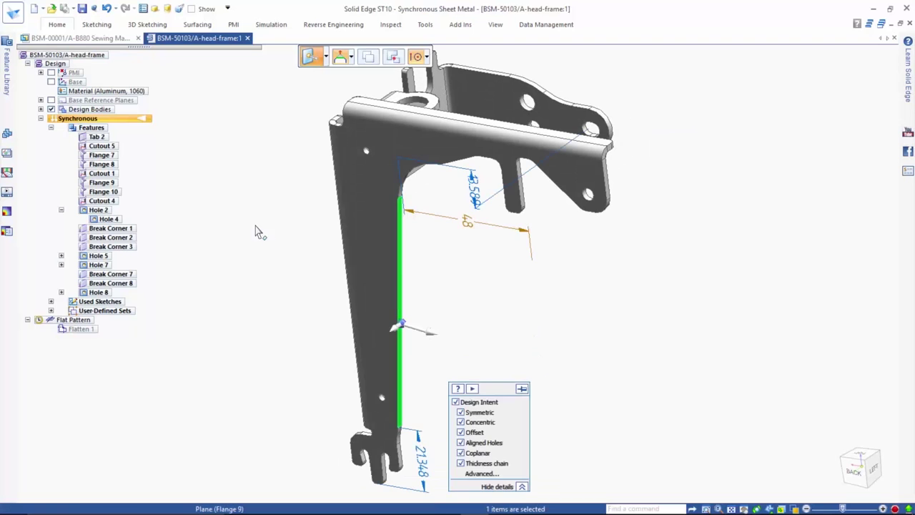
pyautogui.click(67, 26)
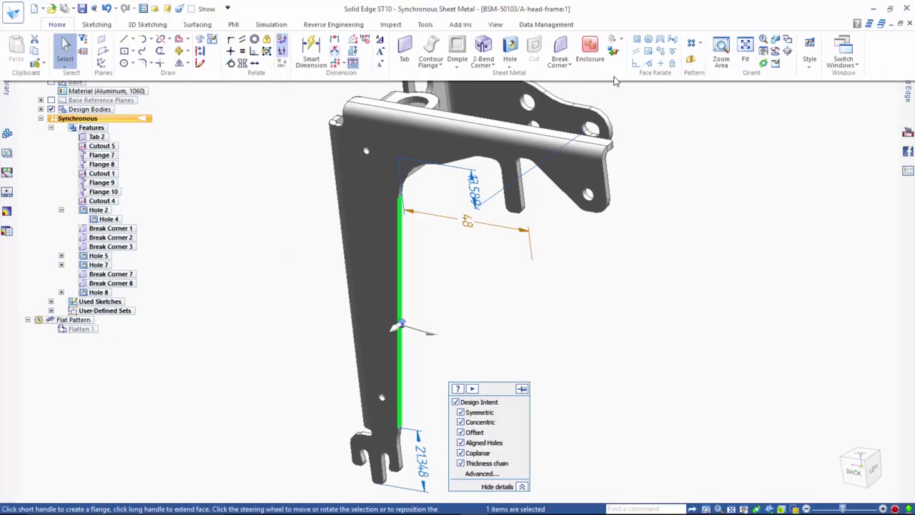
pyautogui.click(637, 54)
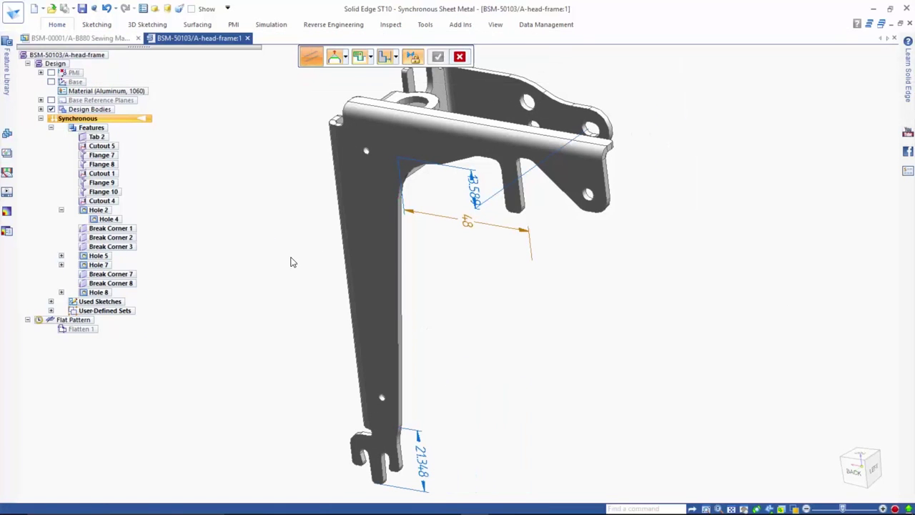
pyautogui.moveTo(292, 265); pyautogui.dragTo(399, 259, button='middle')
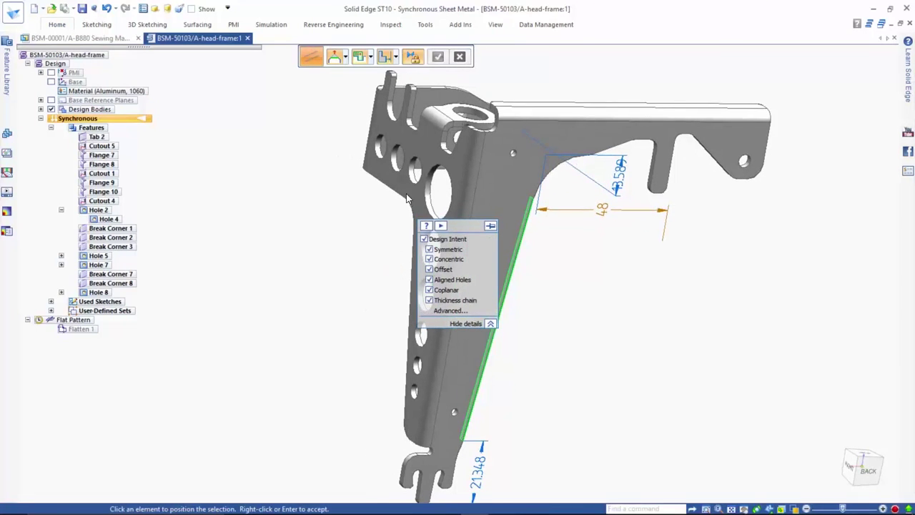
pyautogui.rightClick(571, 353)
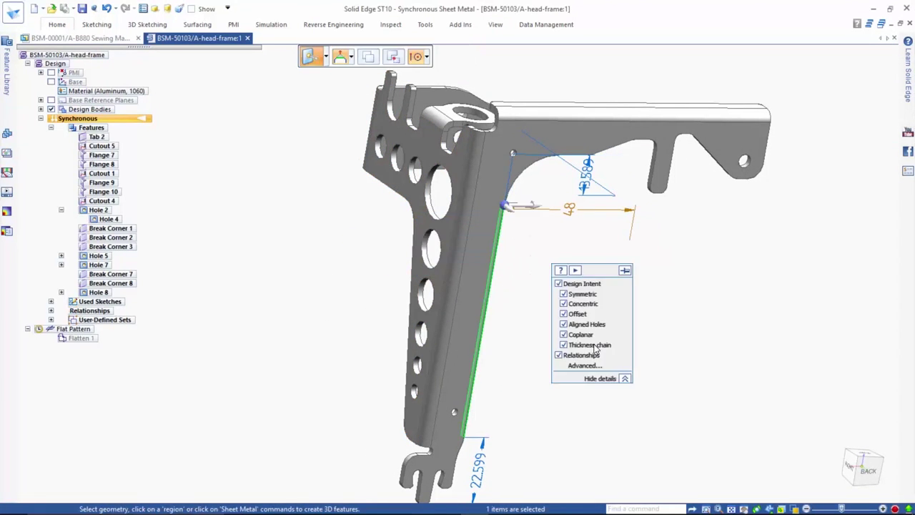
pyautogui.press('Escape')
pyautogui.moveTo(576, 333)
pyautogui.mouseDown(button='middle')
pyautogui.moveTo(517, 323)
pyautogui.moveTo(548, 337)
pyautogui.moveTo(542, 360)
pyautogui.mouseUp(button='middle')
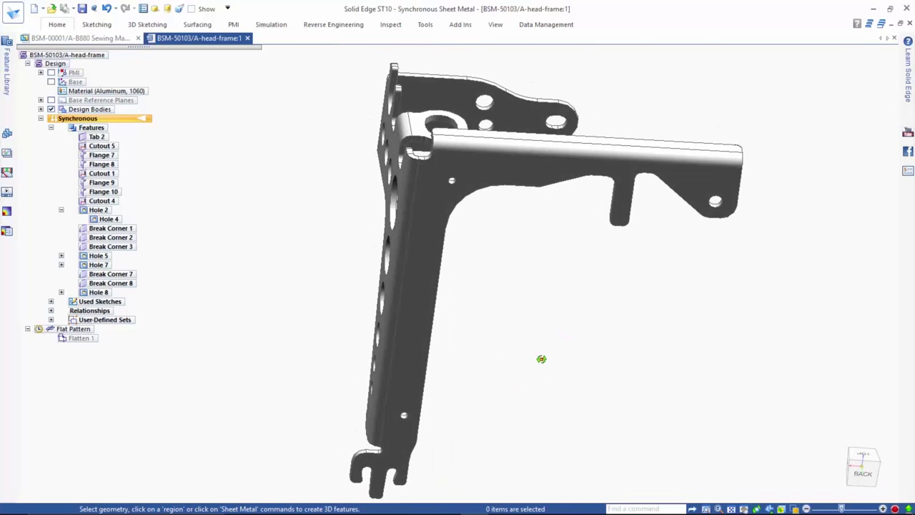
# Return to the sewing machine assembly and open the drawing of the BSM-50103/A-head-frame part.
pyautogui.click(122, 38)
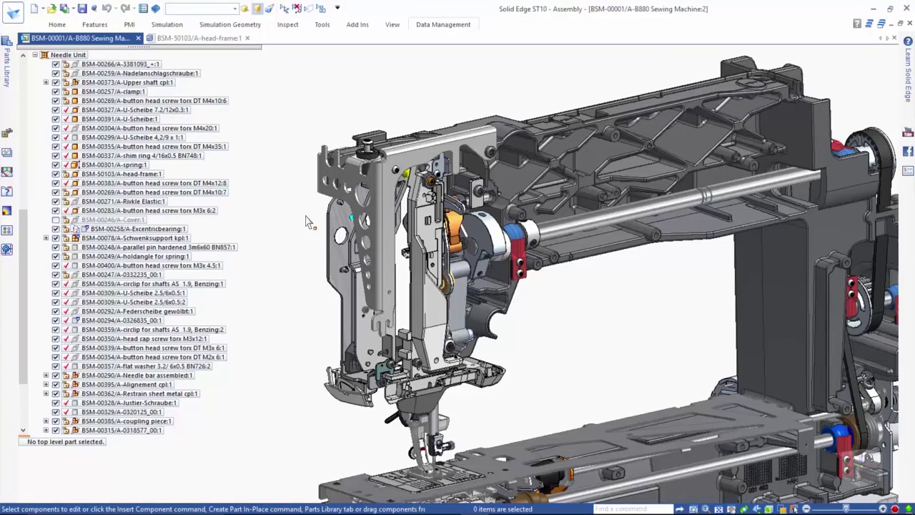
pyautogui.click(321, 193)
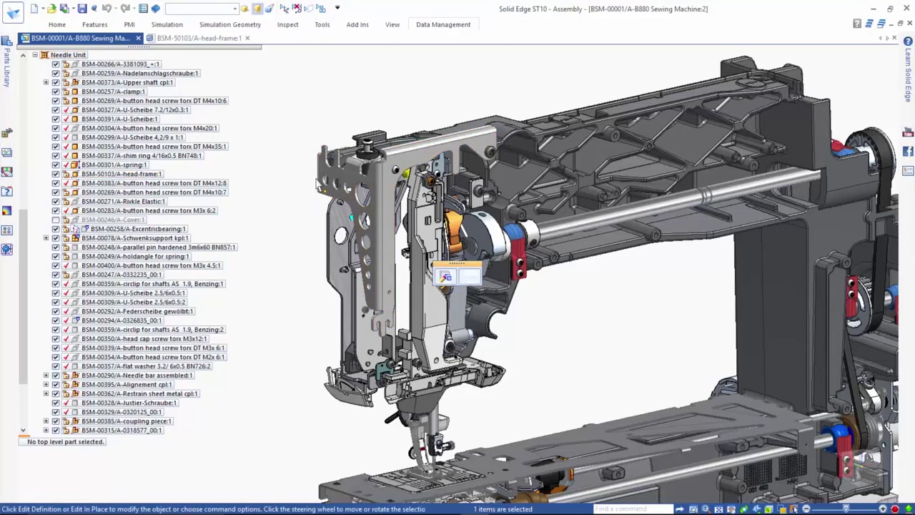
pyautogui.click(444, 24)
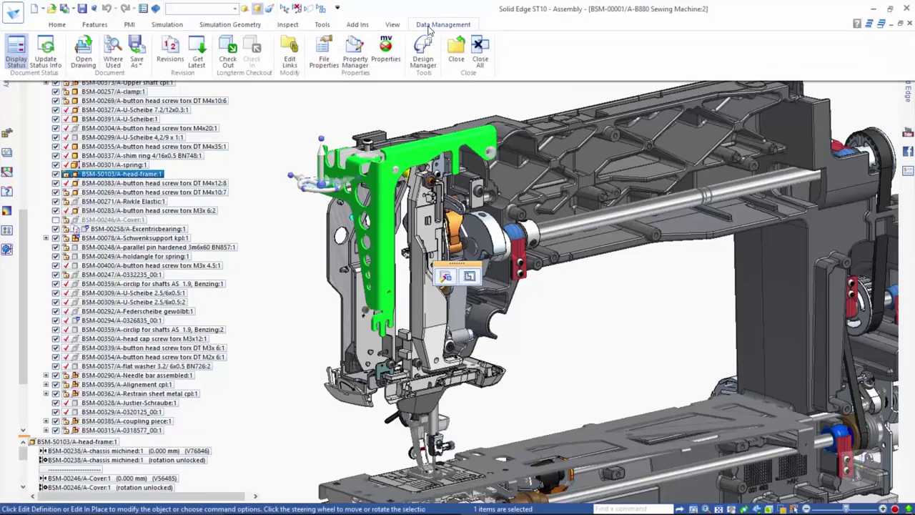
pyautogui.click(81, 56)
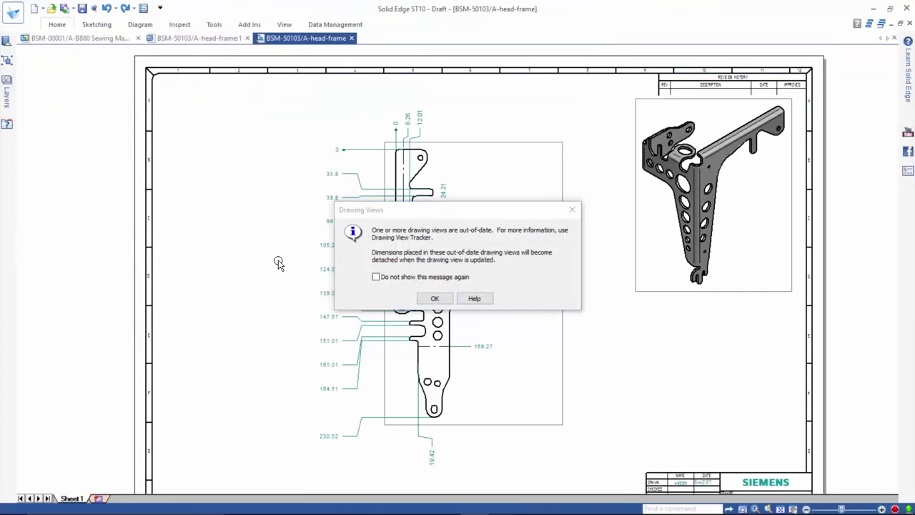
pyautogui.click(432, 300)
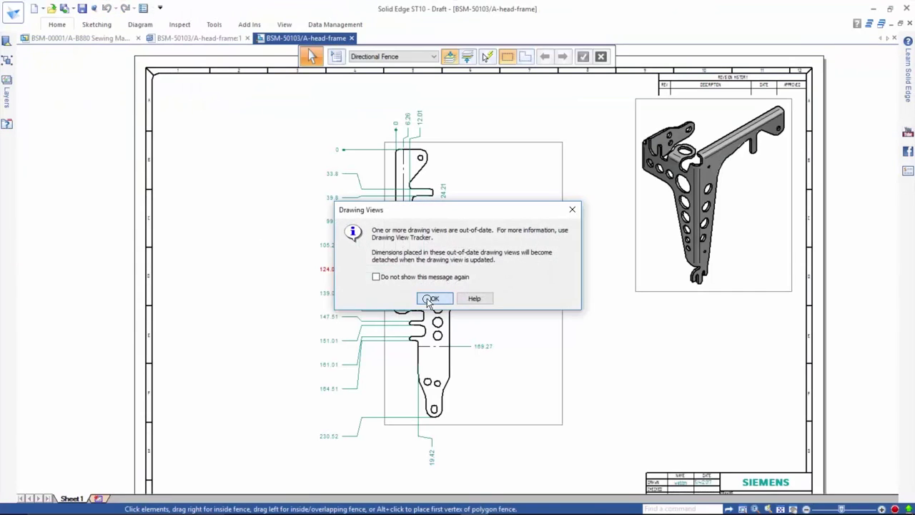
# Update the head-frame drawing's views and check the title block information.
pyautogui.rightClick(640, 357)
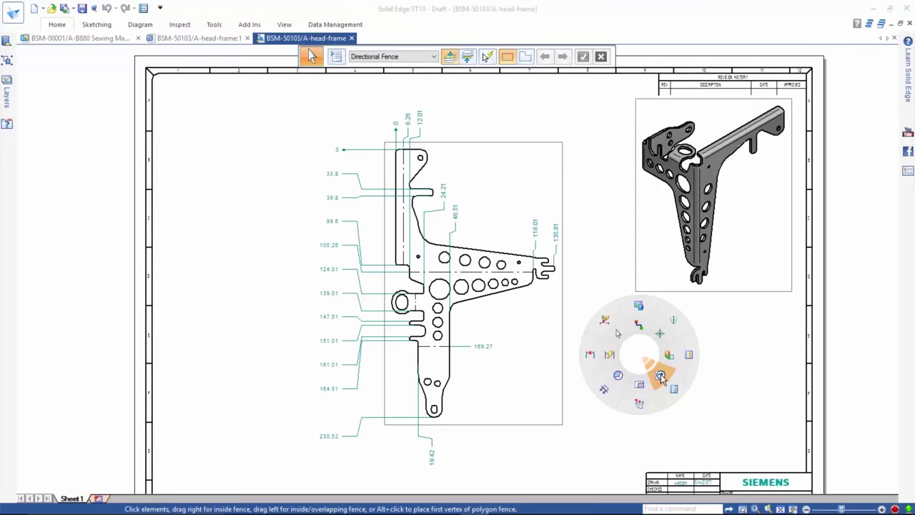
pyautogui.click(658, 370)
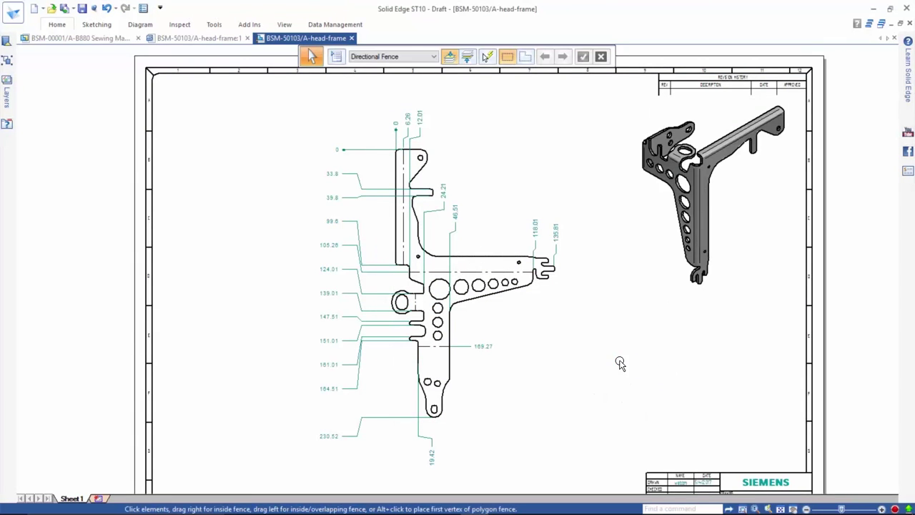
pyautogui.moveTo(735, 442); pyautogui.dragTo(654, 328, button='middle')
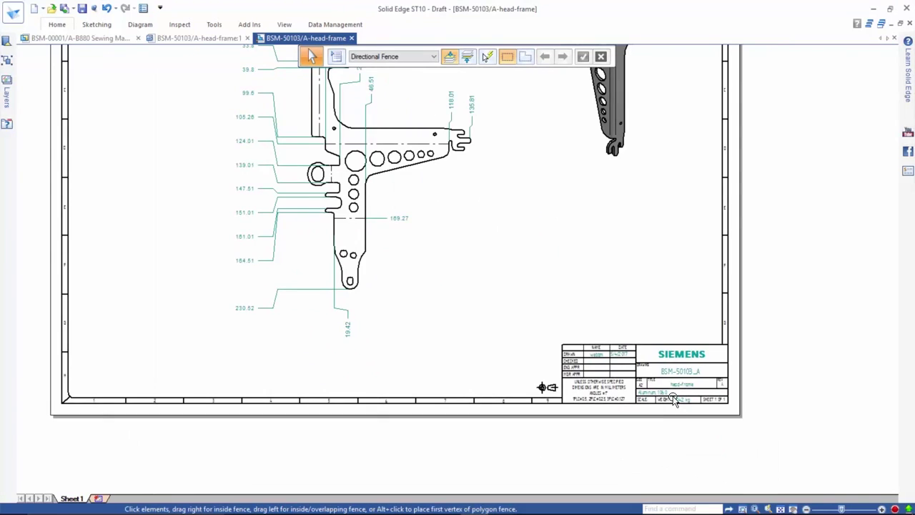
pyautogui.scroll(3, 673, 397)
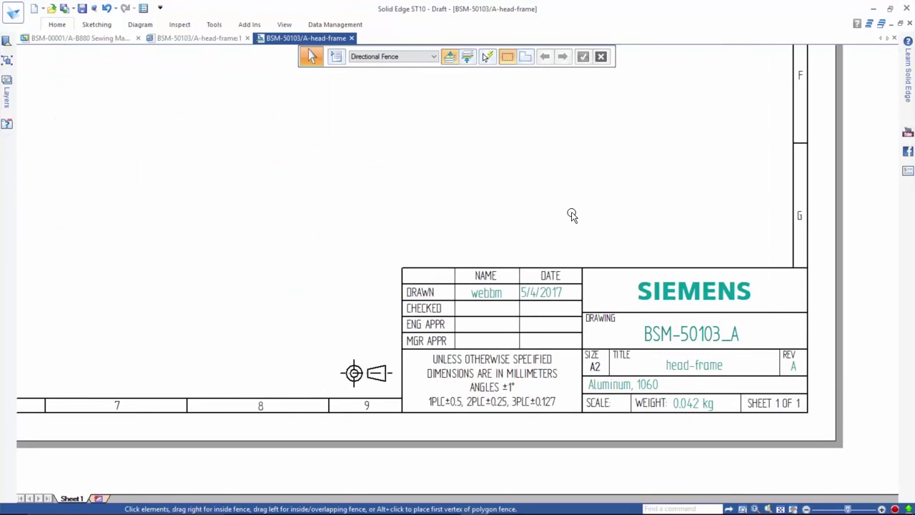
pyautogui.hotkey('ctrl', 'f')
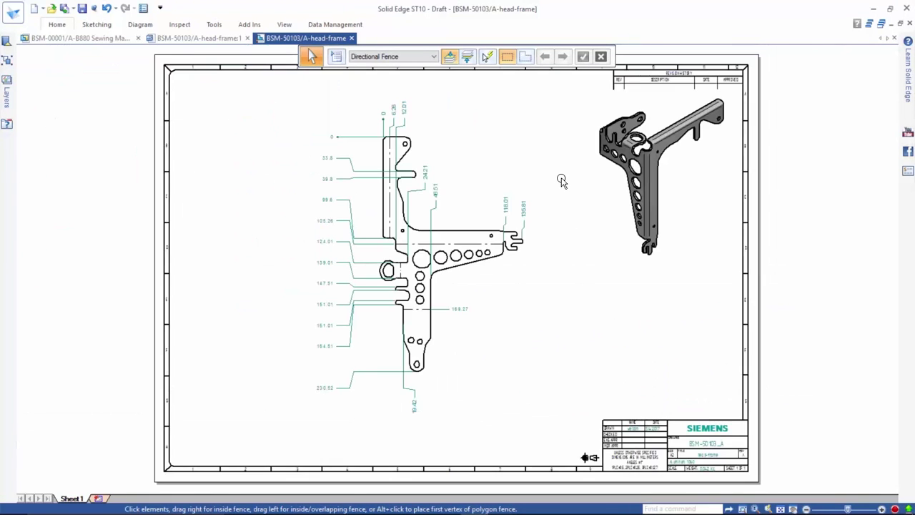
# Return to the BSM-00001 sewing machine assembly and open the BSM-00402/A-Schubgabel vorm. subassembly from the Stitch Plate Unit.
pyautogui.click(31, 39)
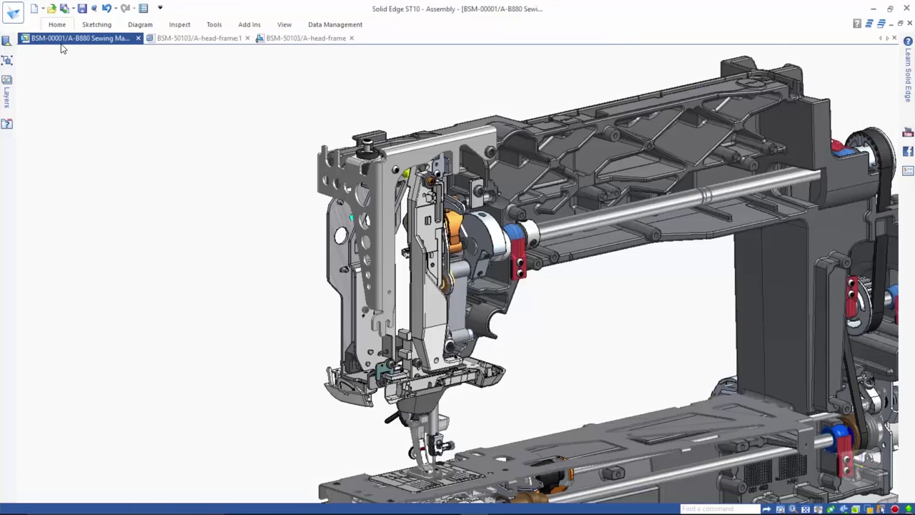
pyautogui.click(286, 347)
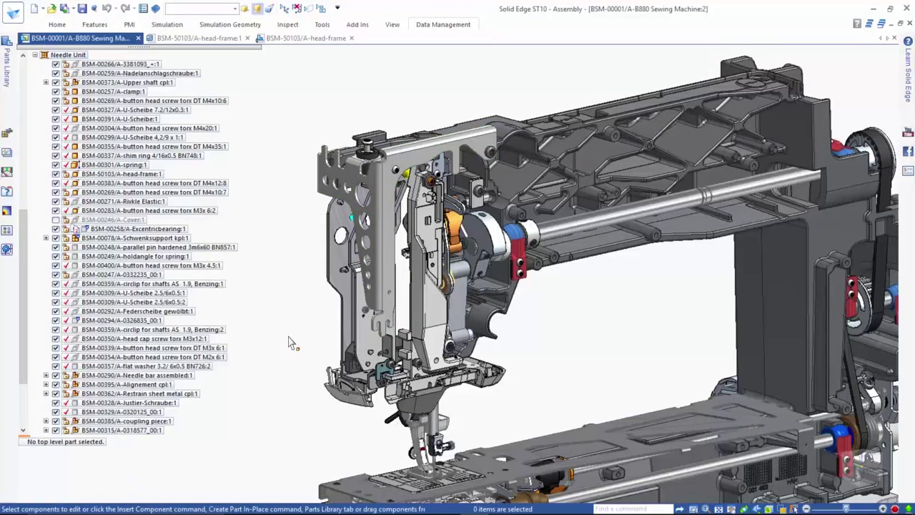
pyautogui.hotkey('ctrl', 'f')
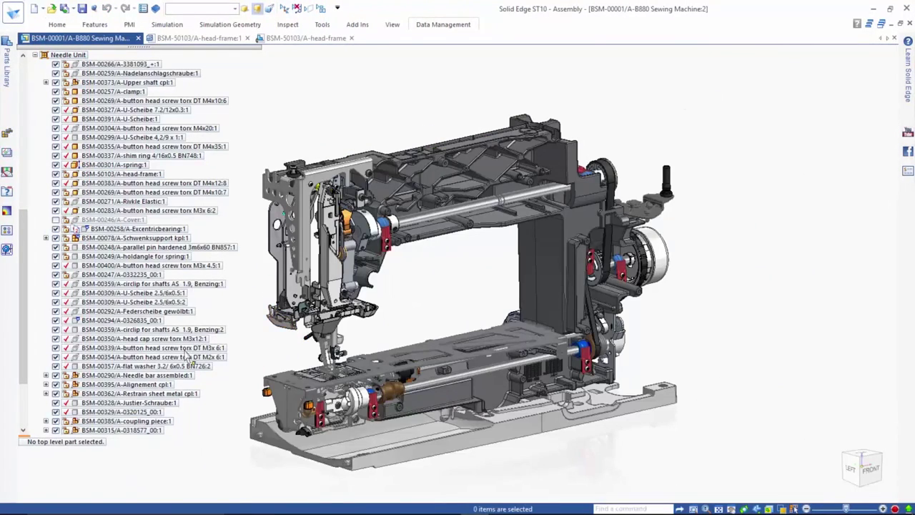
pyautogui.scroll(-3, 31, 281)
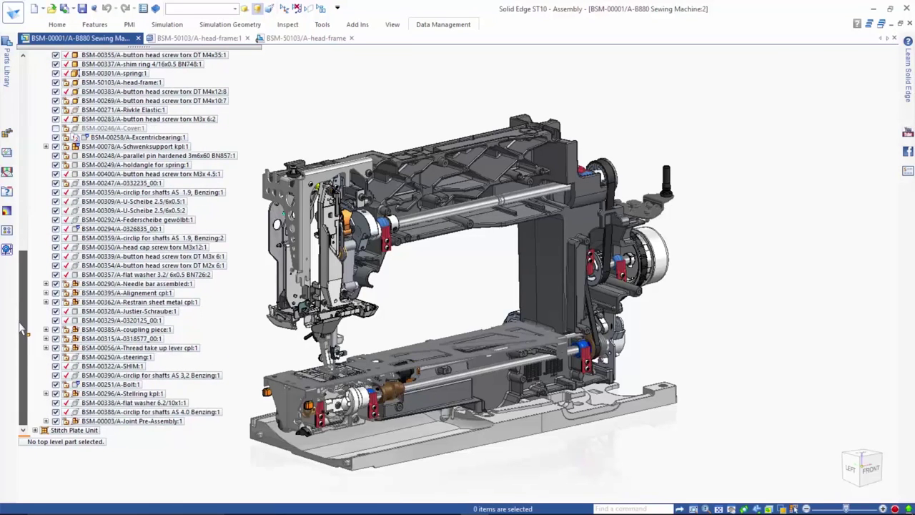
pyautogui.click(36, 431)
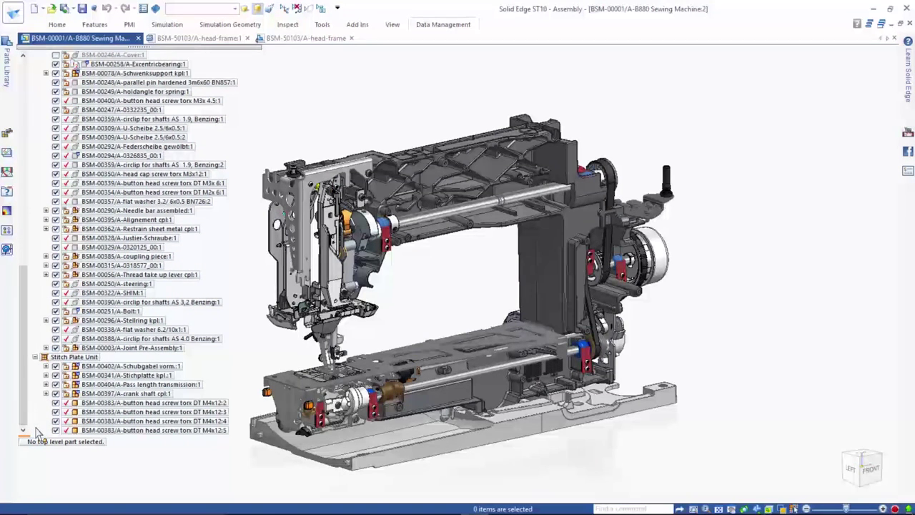
pyautogui.click(133, 367)
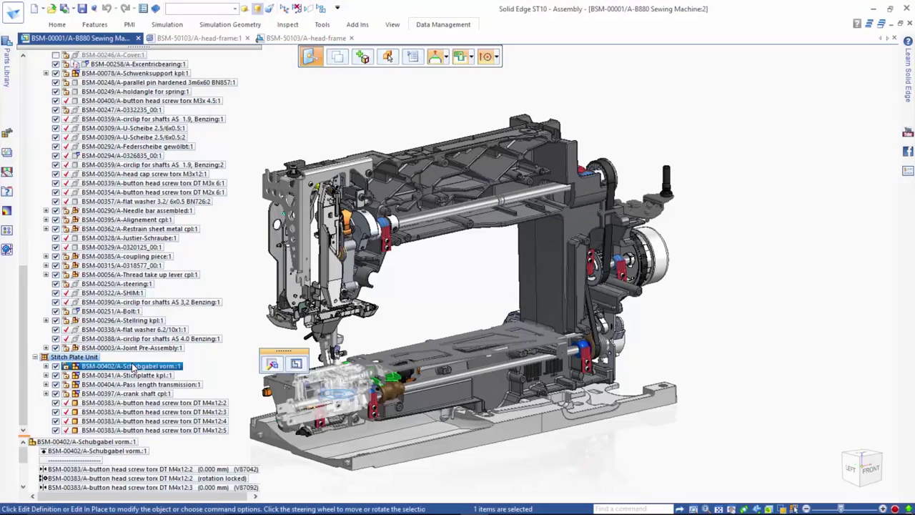
pyautogui.rightClick(133, 369)
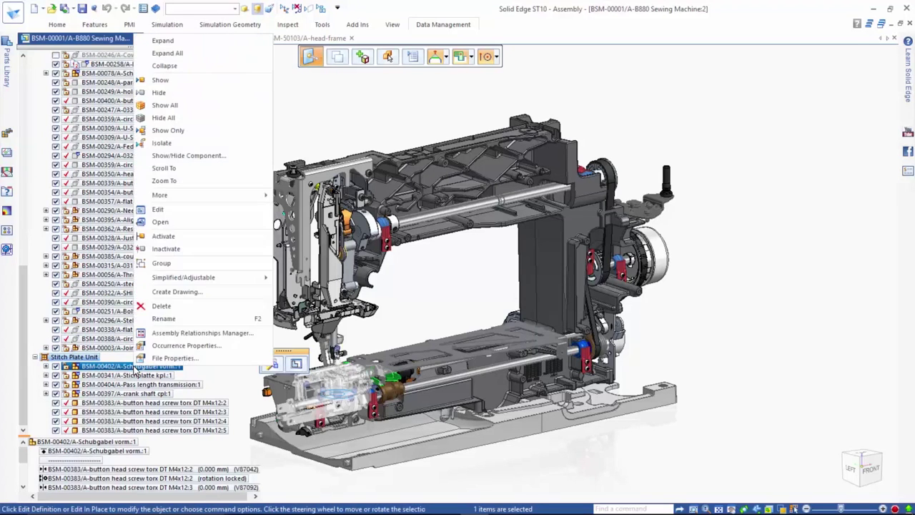
pyautogui.click(184, 225)
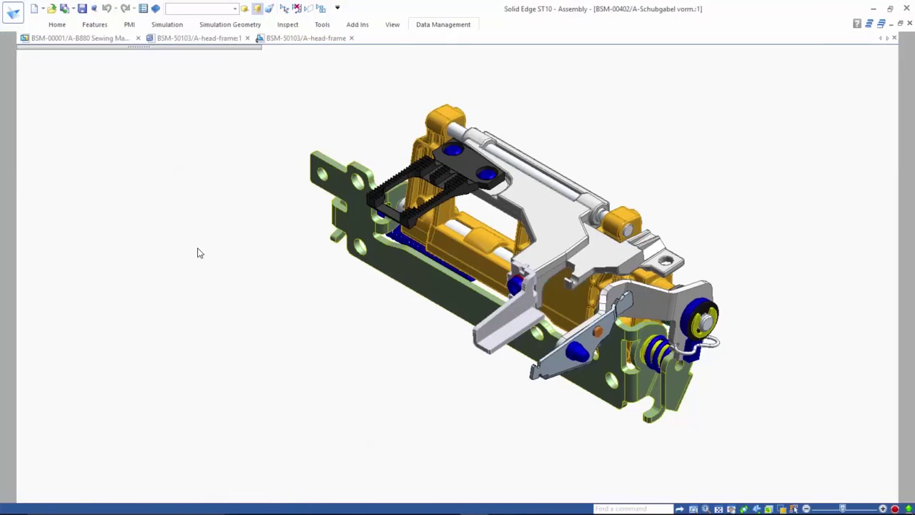
# Load the BSM-00402 subassembly into Design Manager and search all its listed files for duplicates.
pyautogui.click(428, 27)
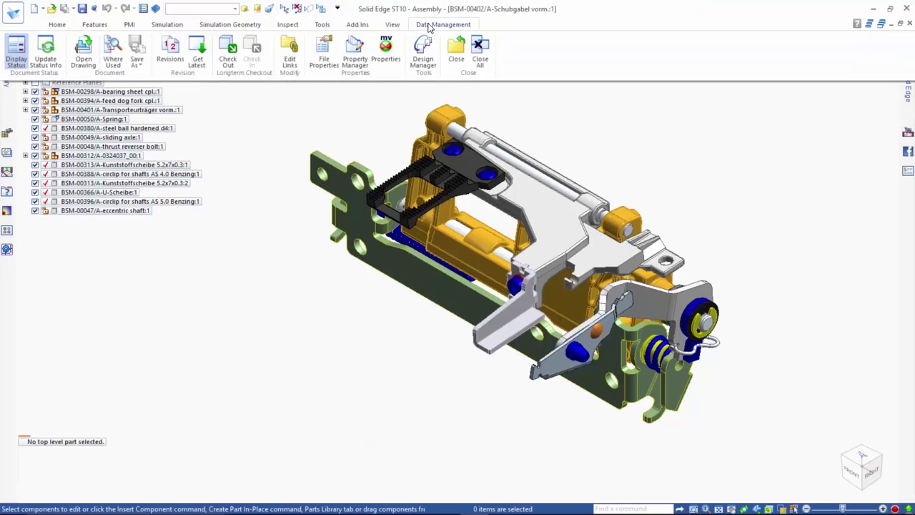
pyautogui.click(423, 50)
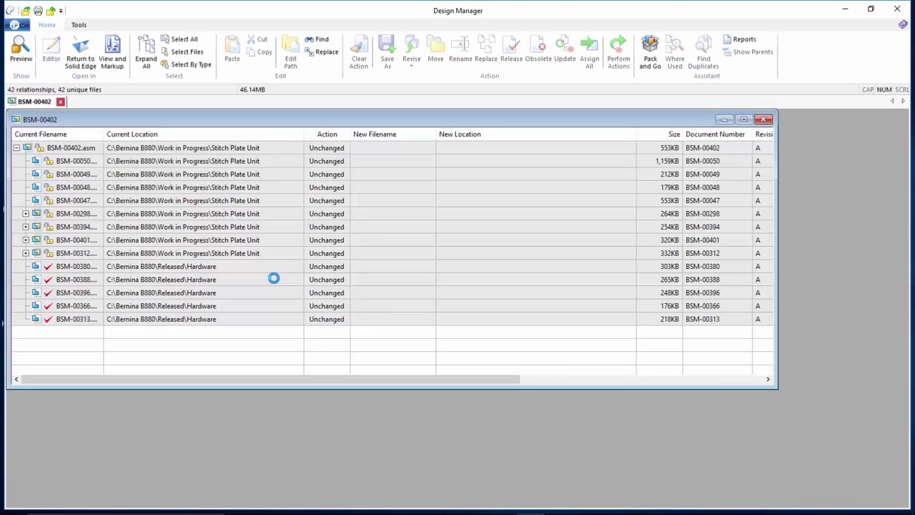
pyautogui.click(185, 41)
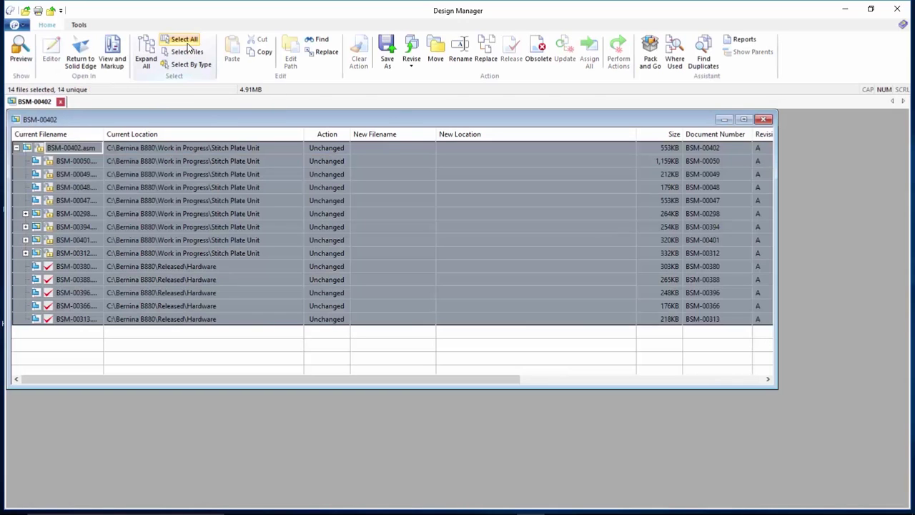
pyautogui.click(697, 63)
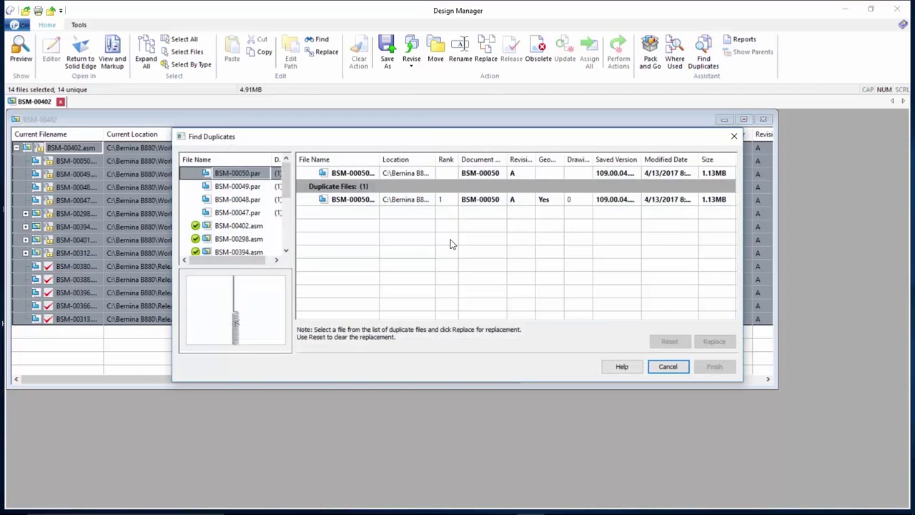
# Review the duplicate candidates for BSM-00402.asm and parts BSM-00050, 00049, 00048 and 00047, then close Design Manager without replacing any.
pyautogui.click(239, 226)
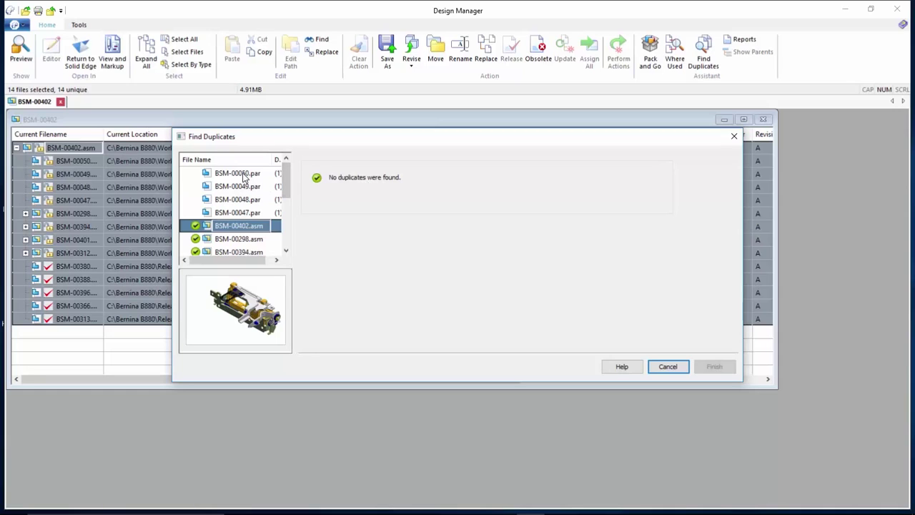
pyautogui.click(243, 175)
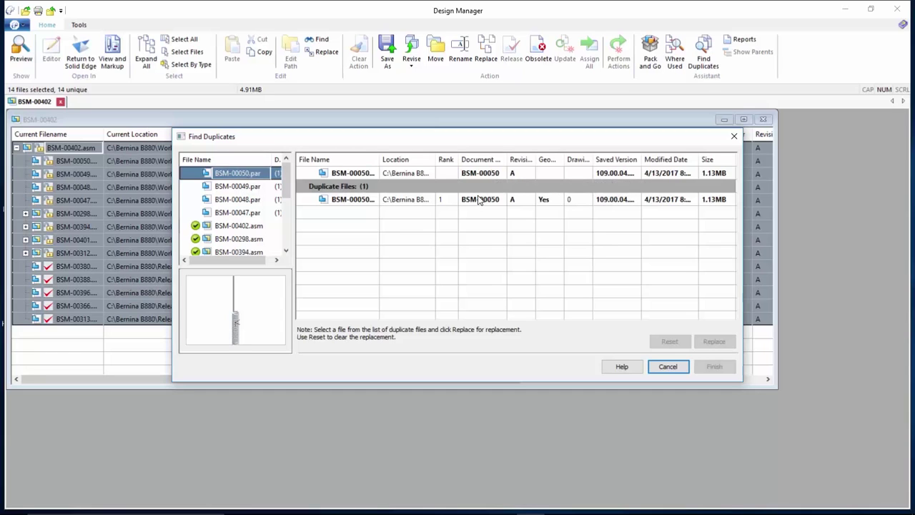
pyautogui.click(260, 188)
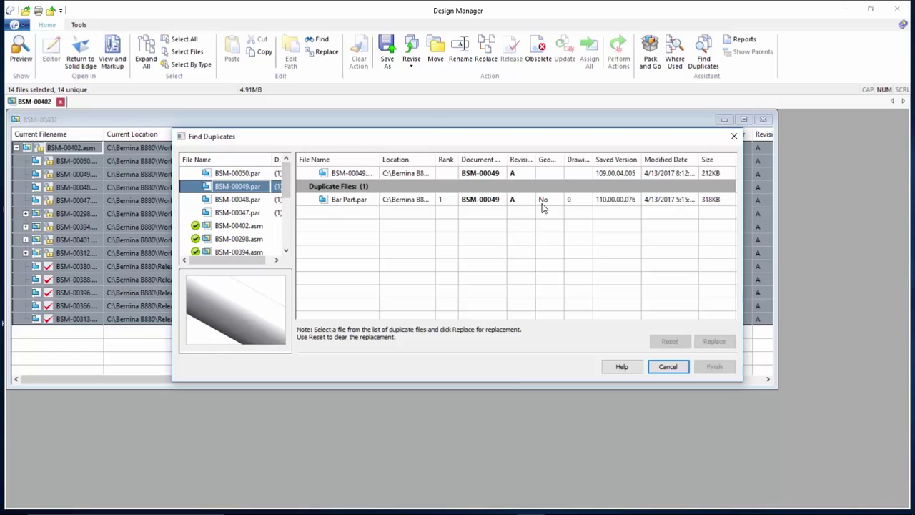
pyautogui.click(247, 201)
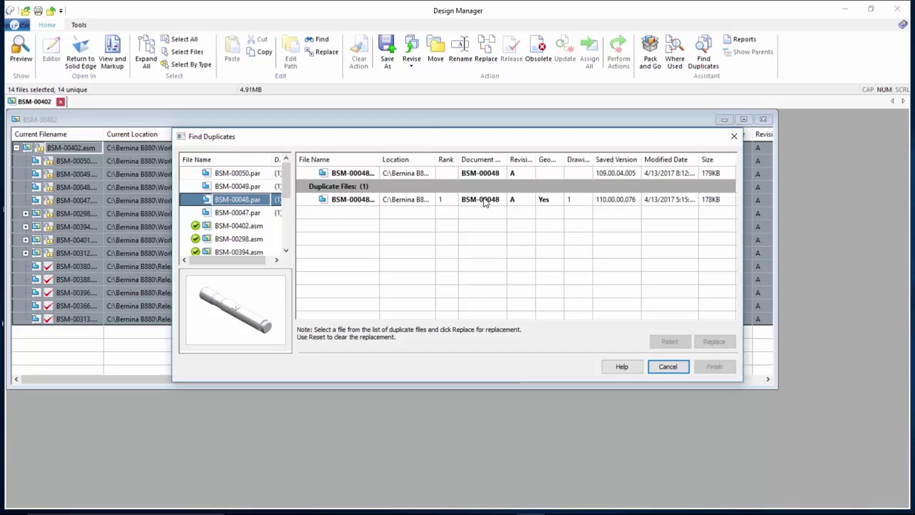
pyautogui.click(257, 212)
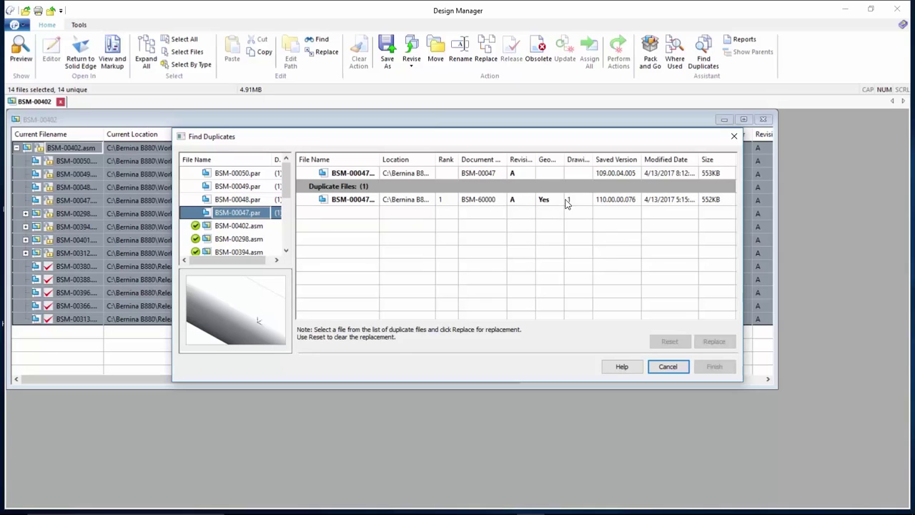
pyautogui.click(367, 203)
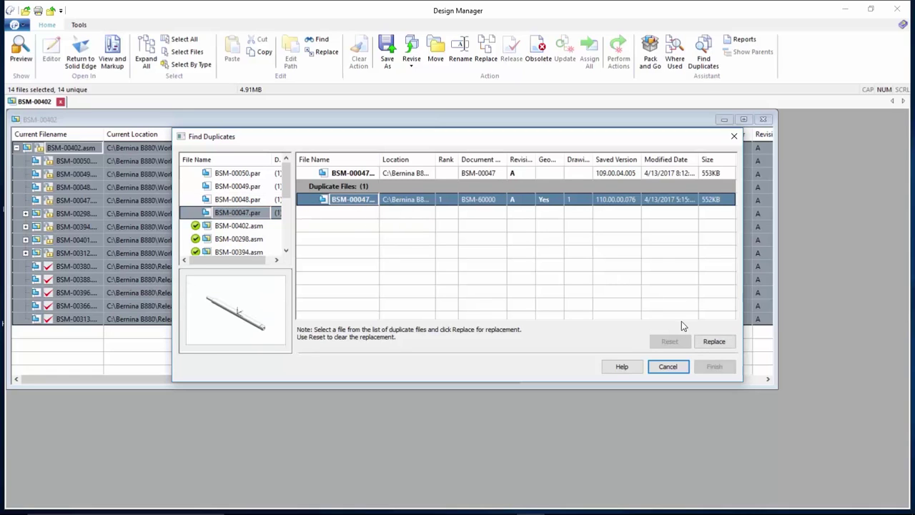
pyautogui.click(670, 366)
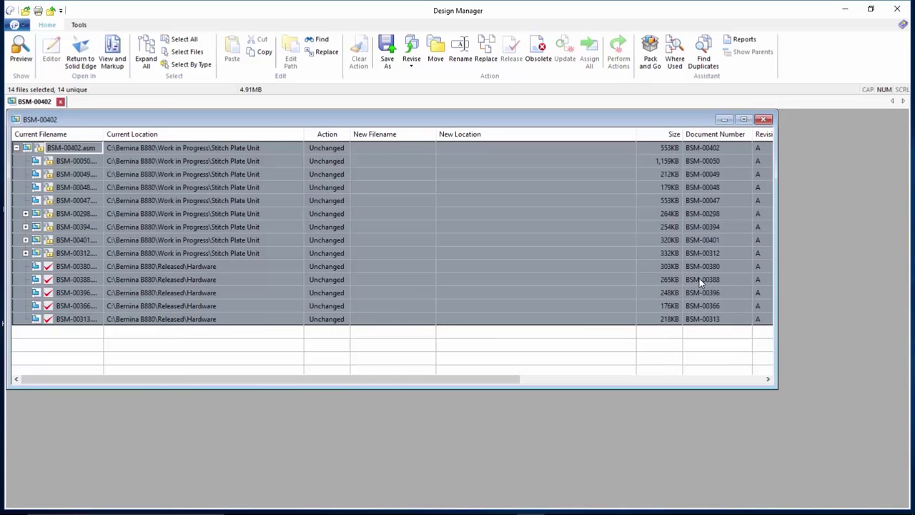
pyautogui.click(897, 10)
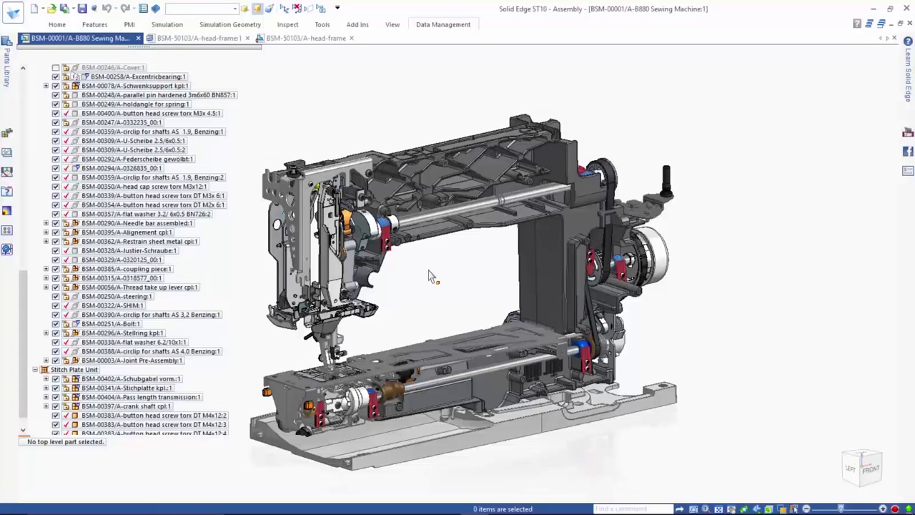